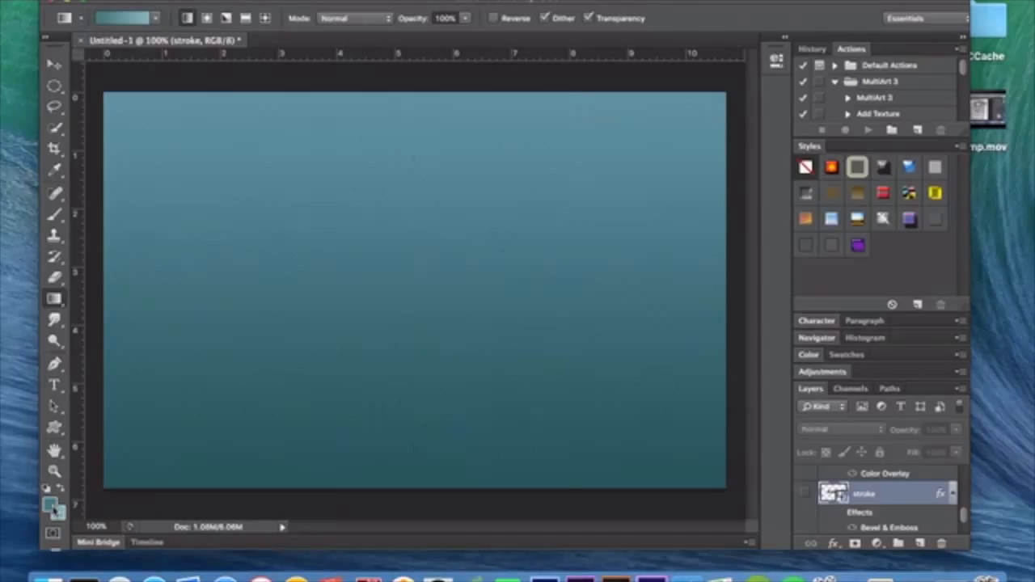
# Check the color values of the foreground color and the background color used for the gradient
pyautogui.click(50, 506)
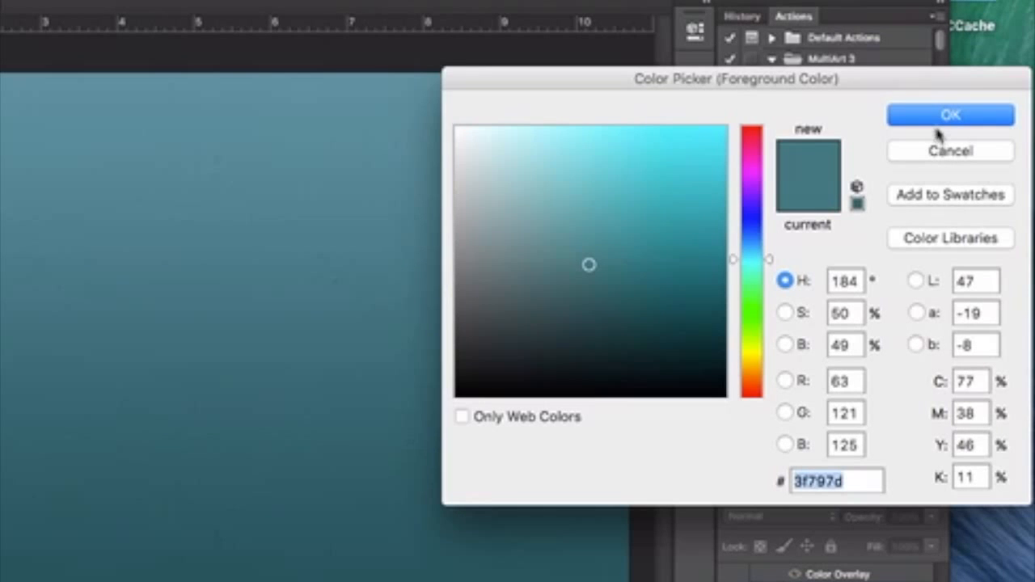
pyautogui.click(937, 117)
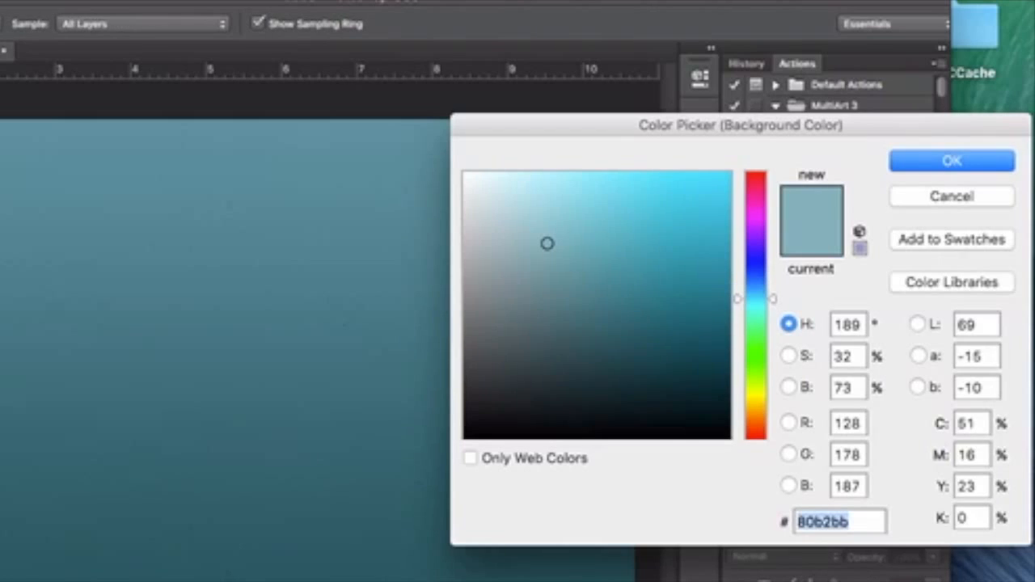
pyautogui.click(988, 163)
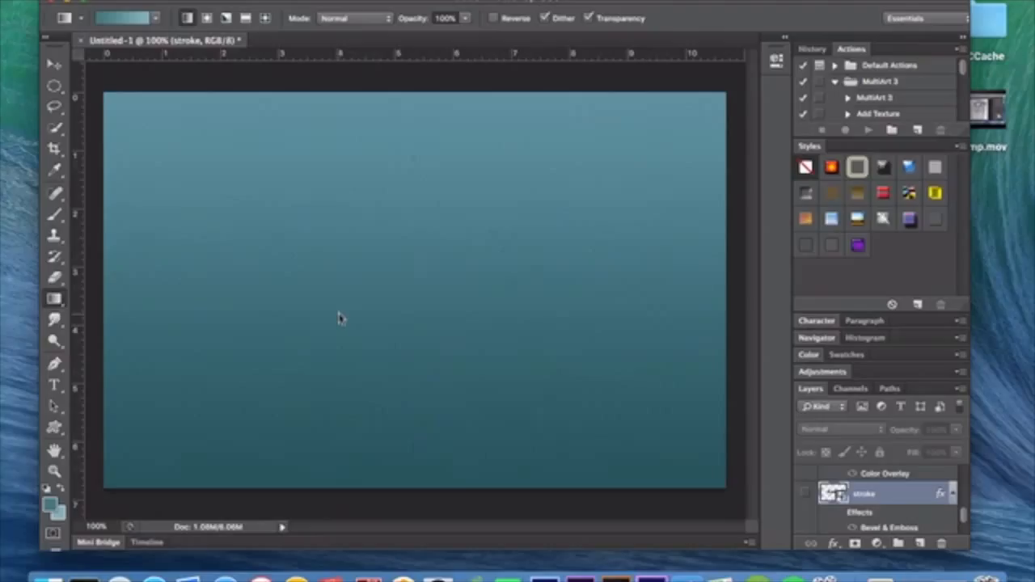
# Select the gradient background layer, Layer 0, and locate the Convert for Smart Filters command
pyautogui.scroll(-3, 863, 527)
pyautogui.click(905, 494)
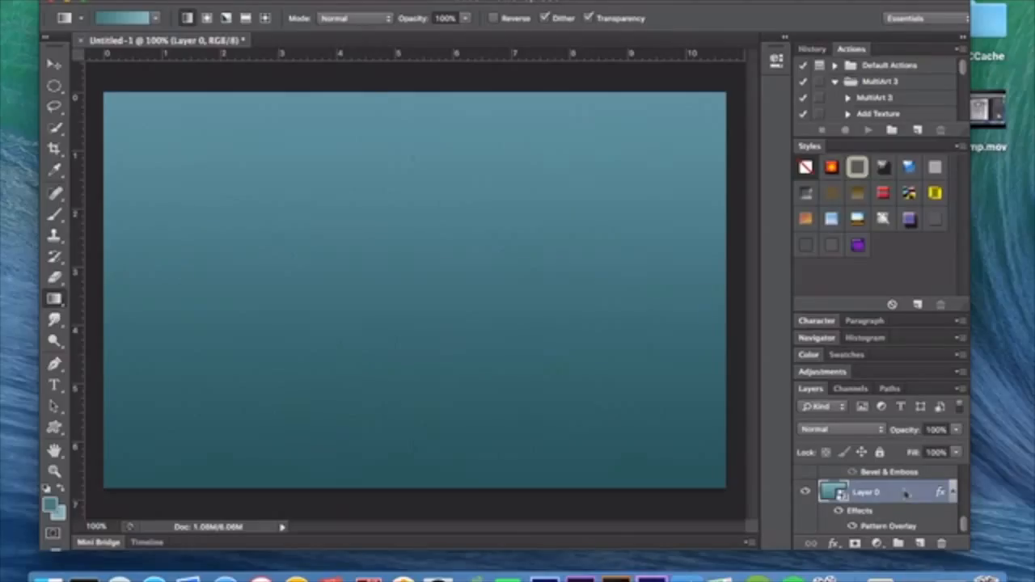
pyautogui.click(380, 2)
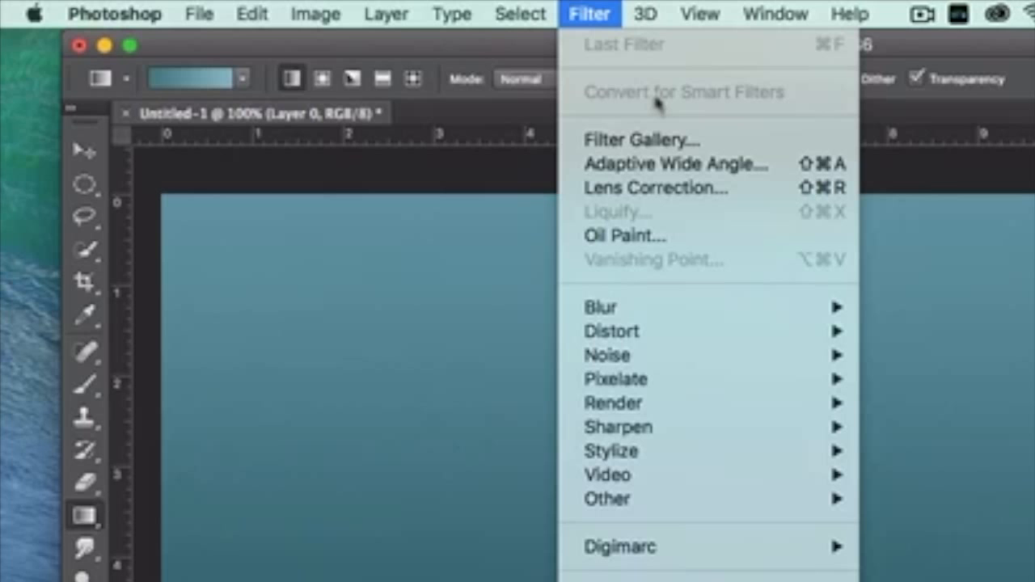
pyautogui.click(589, 18)
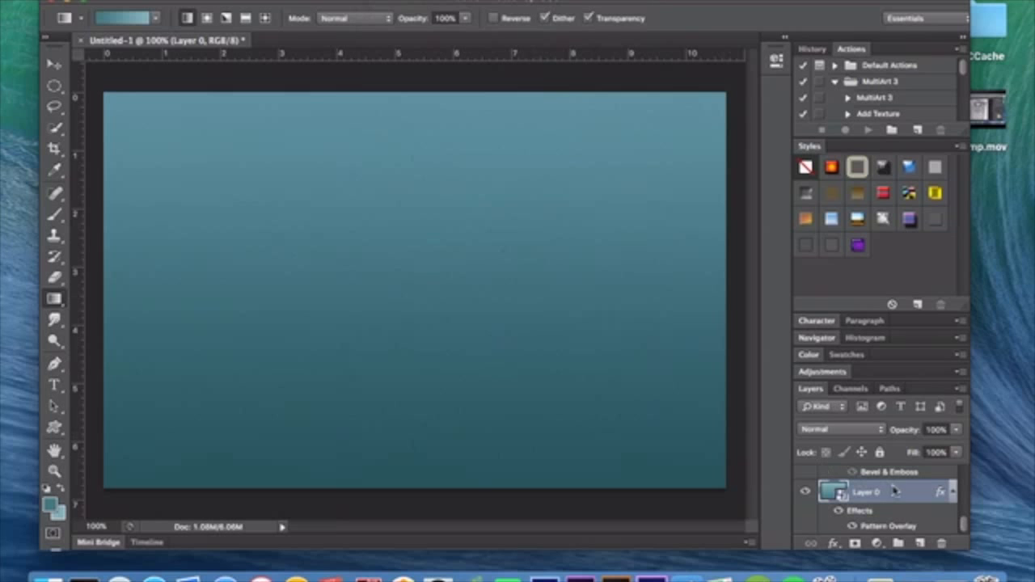
# Review the Pattern Overlay settings in Layer 0's layer style, including the available patterns and the blend mode
pyautogui.doubleClick(895, 492)
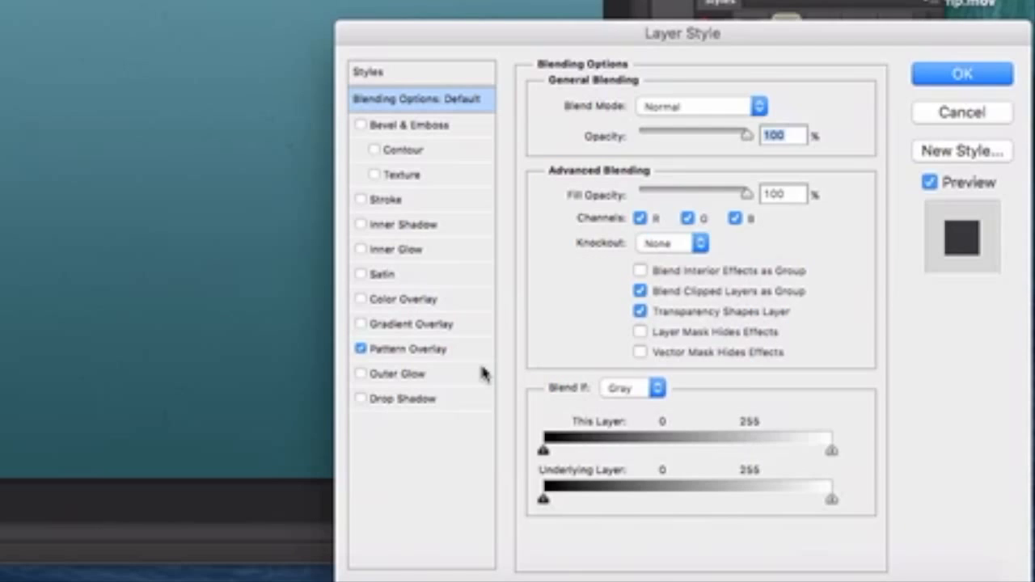
pyautogui.click(461, 351)
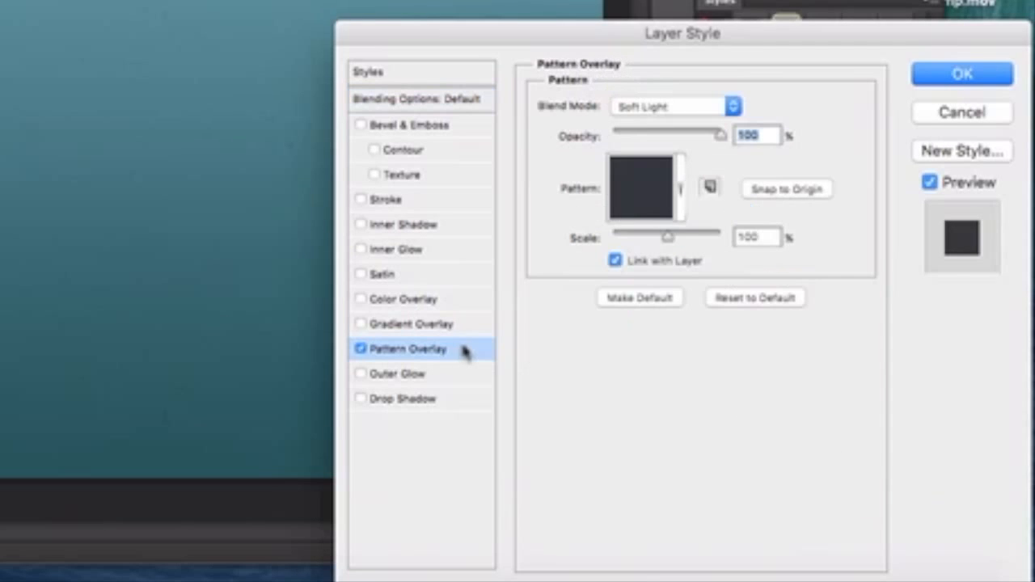
pyautogui.click(680, 189)
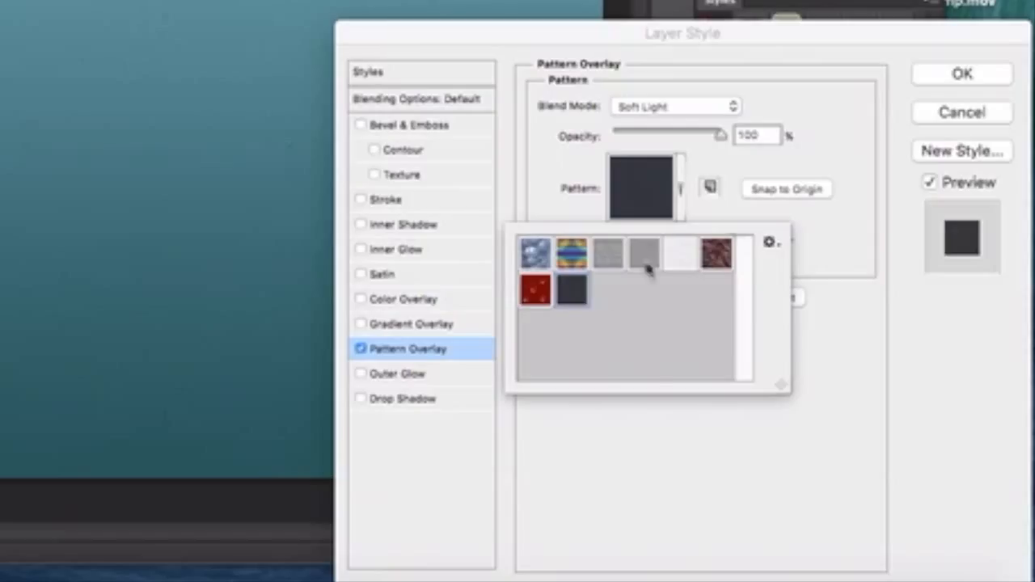
pyautogui.click(832, 231)
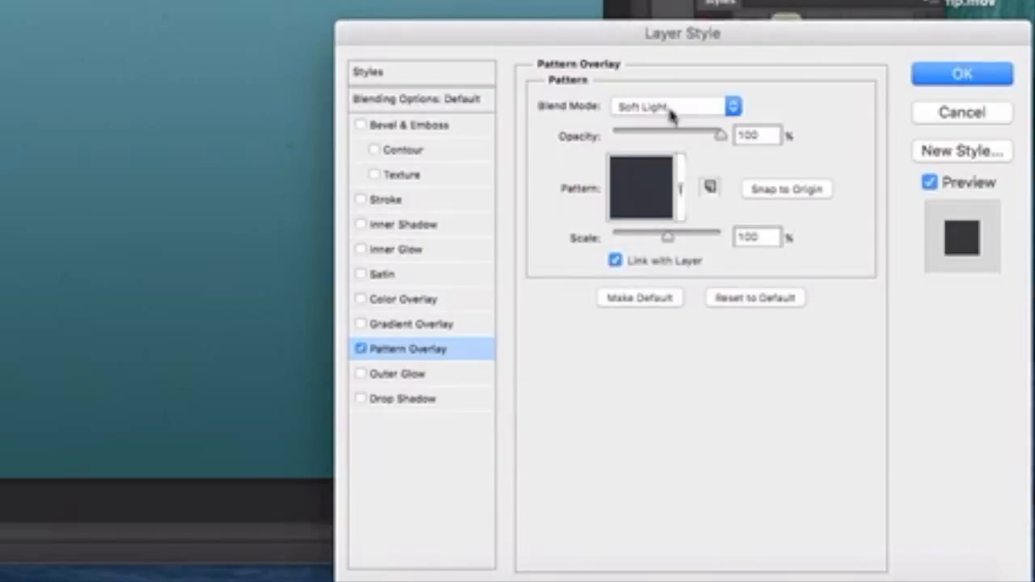
pyautogui.click(961, 75)
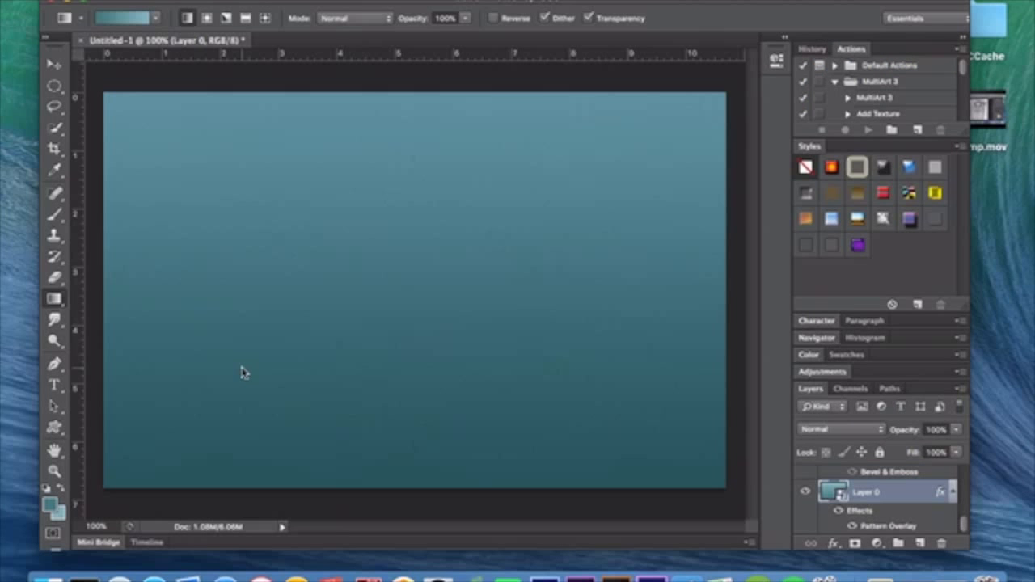
# Make the Jazzed text layer visible on the canvas
pyautogui.scroll(1, 875, 503)
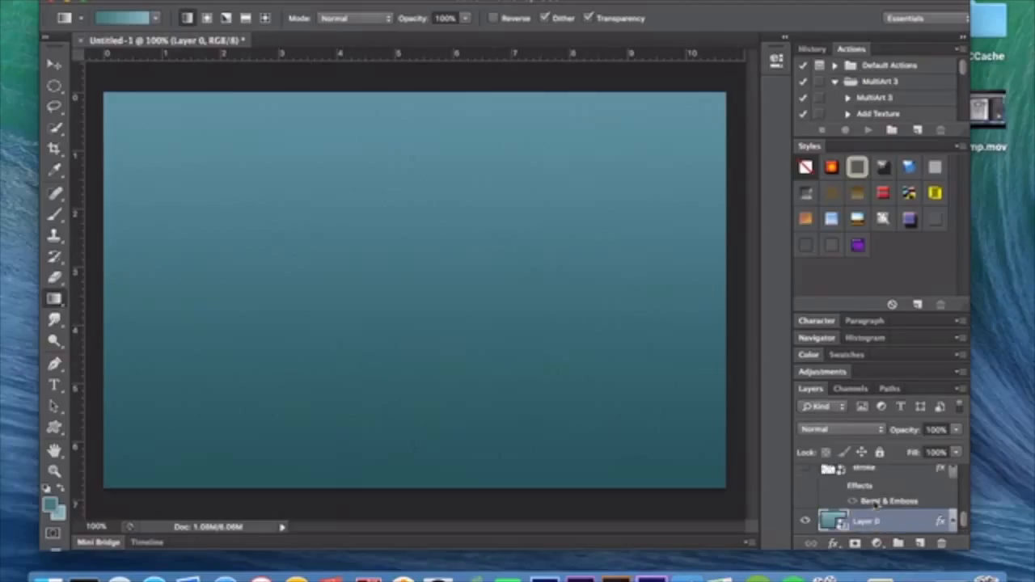
pyautogui.scroll(3, 876, 503)
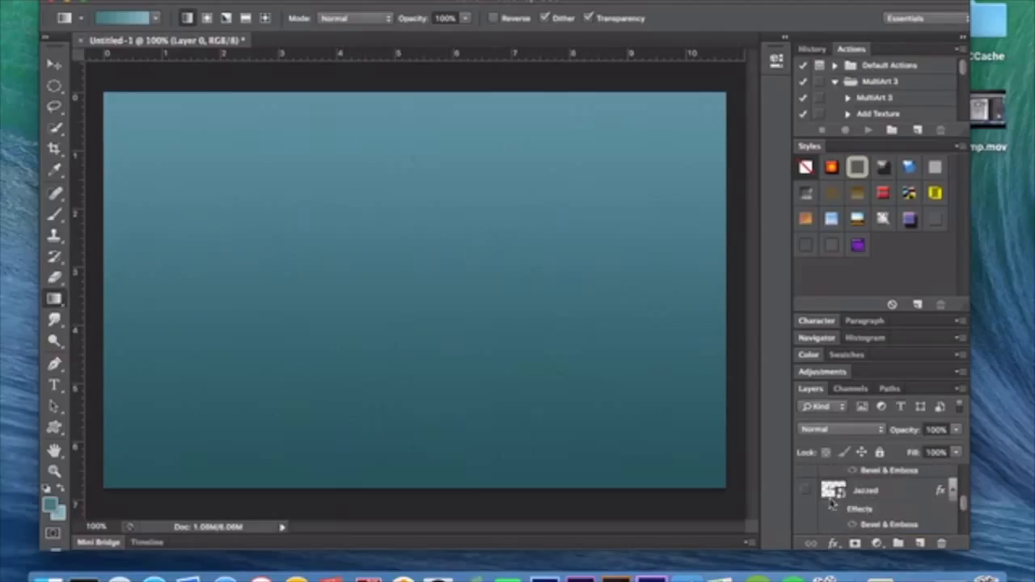
pyautogui.click(805, 491)
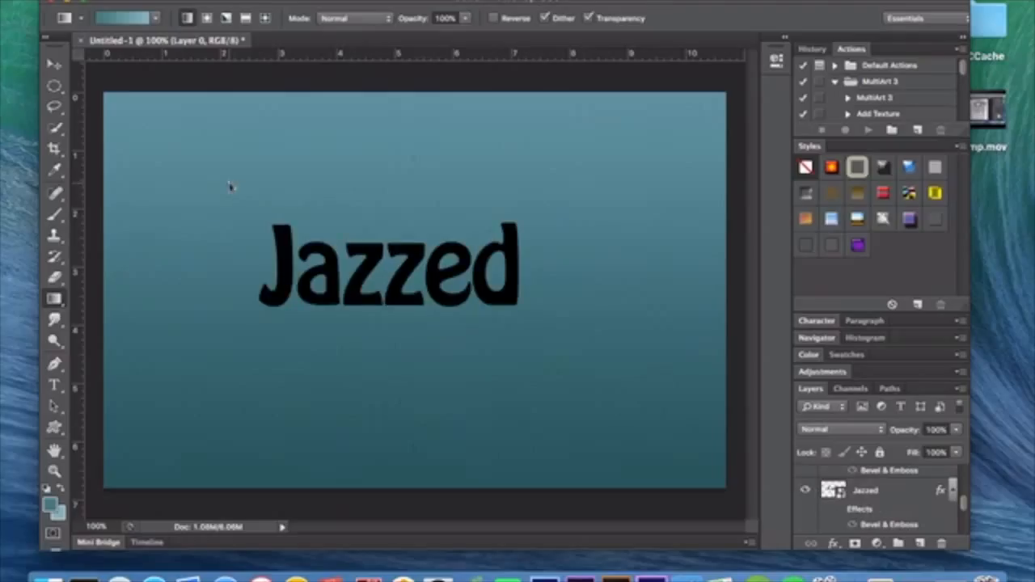
# Duplicate the Jazzed layer and rename the copy as stroke
pyautogui.click(54, 385)
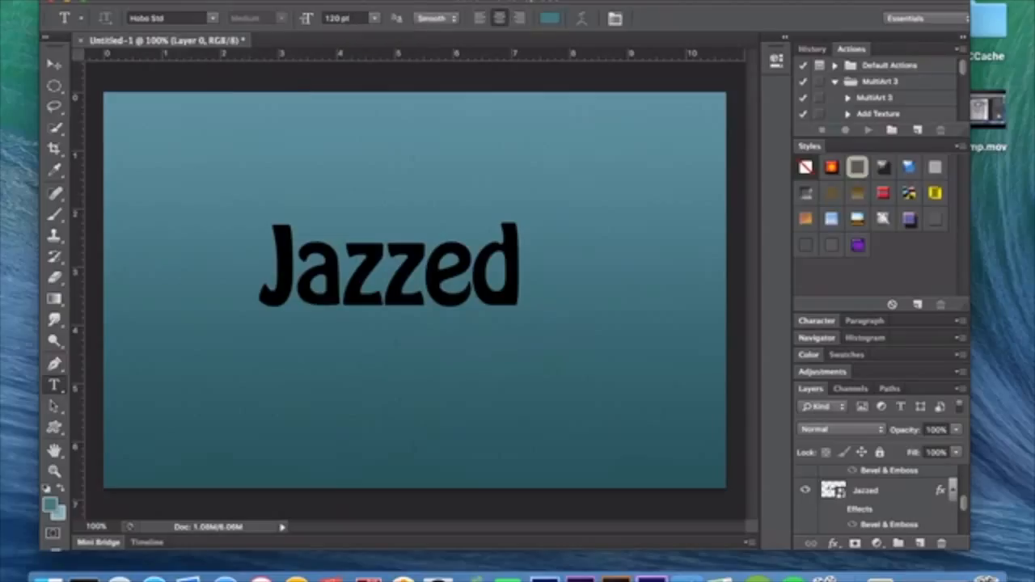
pyautogui.click(899, 492)
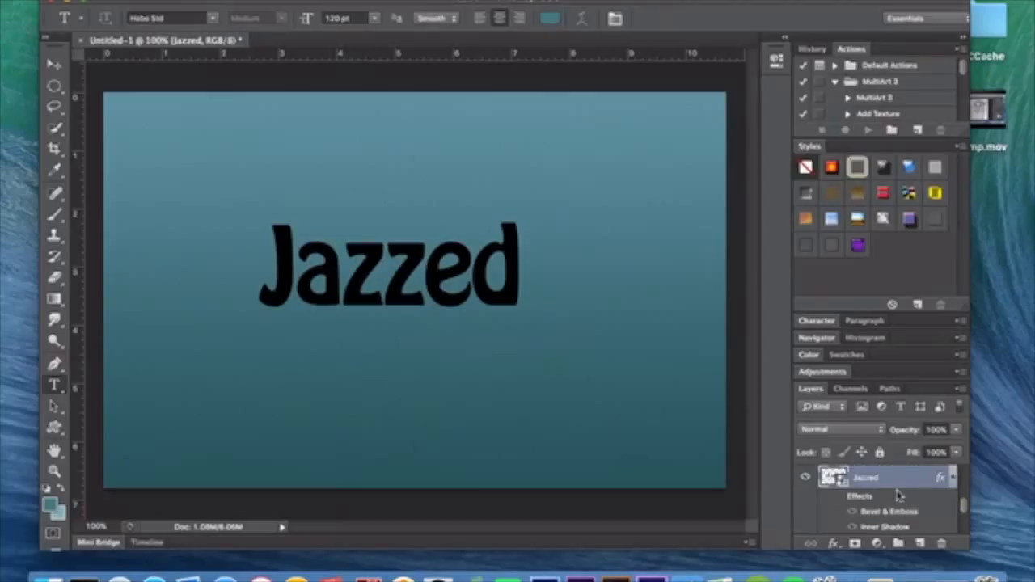
pyautogui.press('super+j')
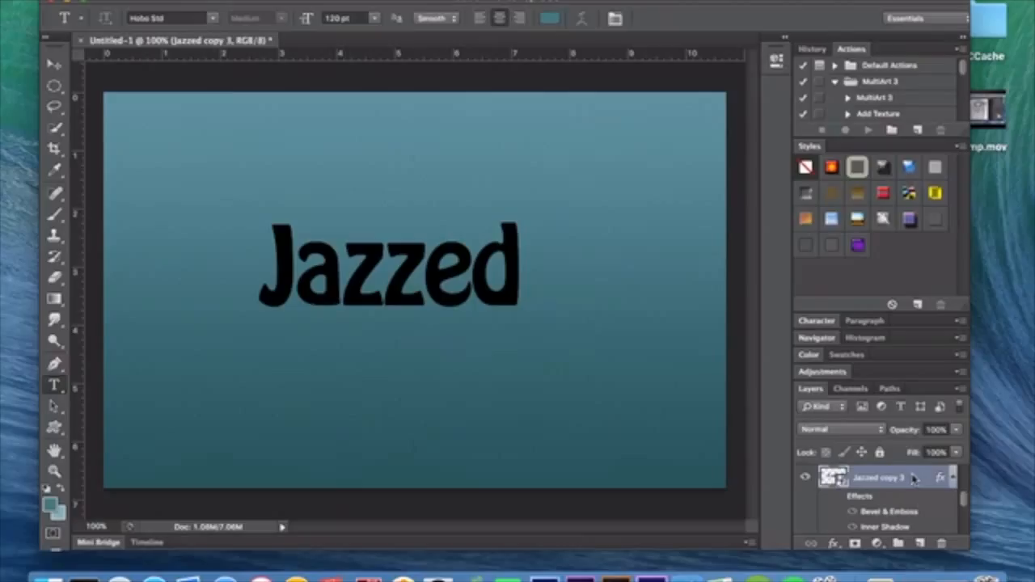
pyautogui.doubleClick(877, 479)
pyautogui.write('xxxx')
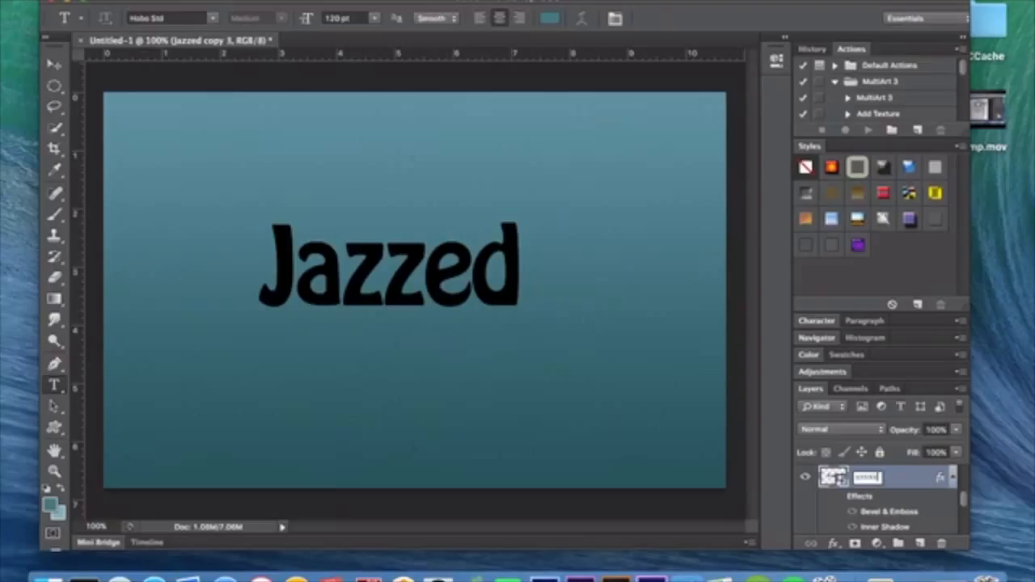
pyautogui.press('Return')
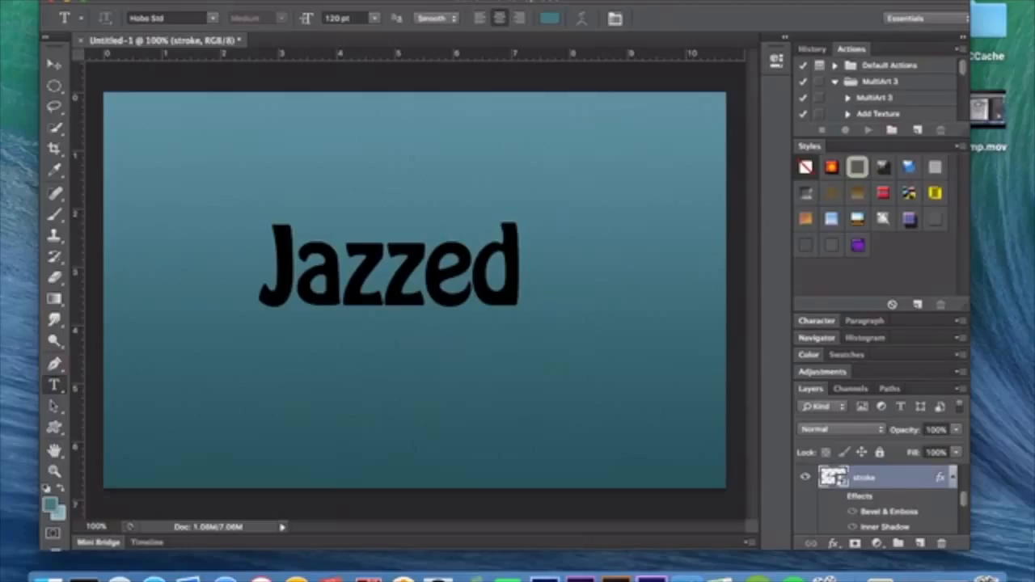
# Turn off the Color Overlay and Inner Shadow effects in the duplicated stroke layer's style
pyautogui.doubleClick(904, 486)
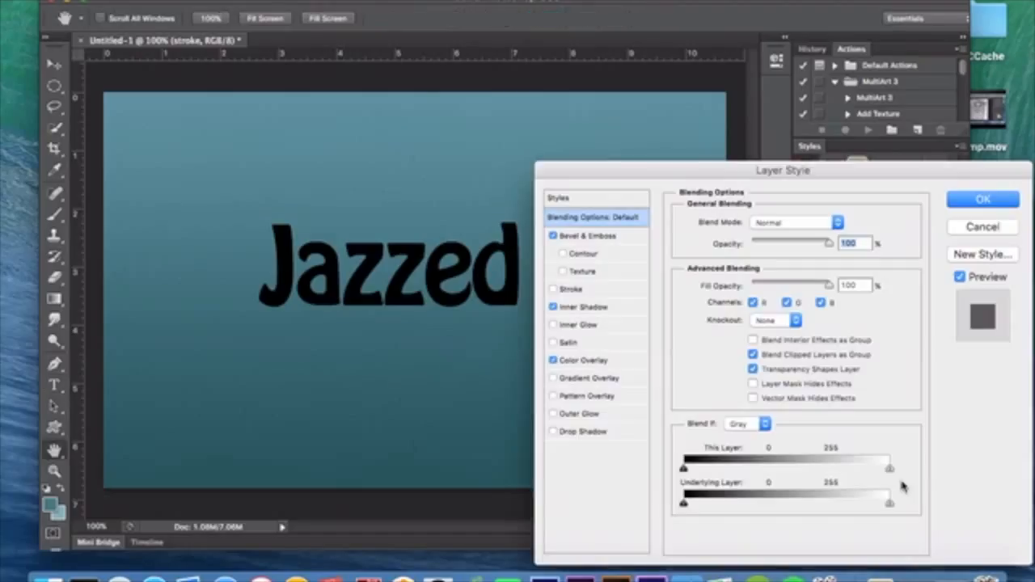
pyautogui.click(552, 360)
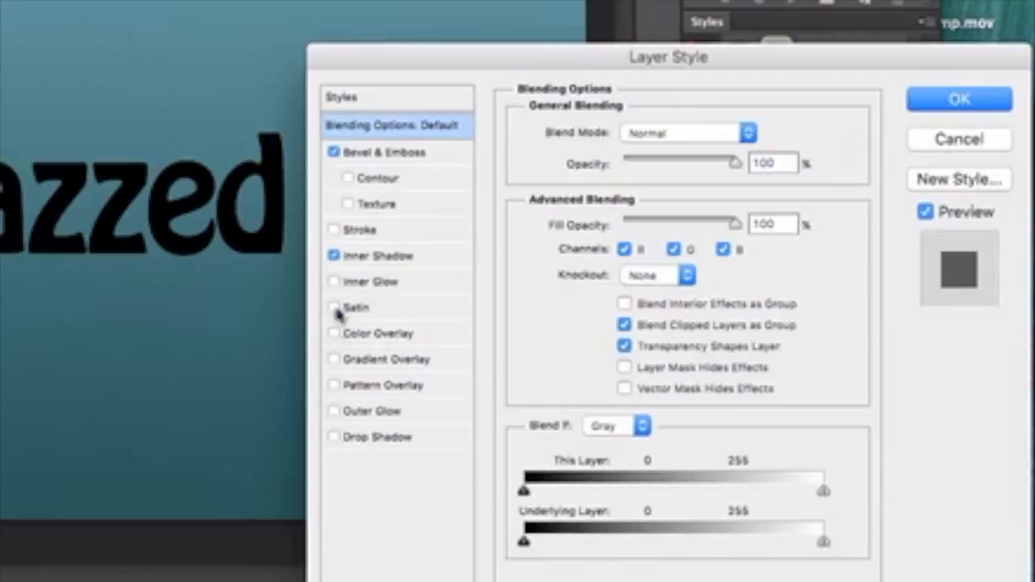
pyautogui.click(334, 256)
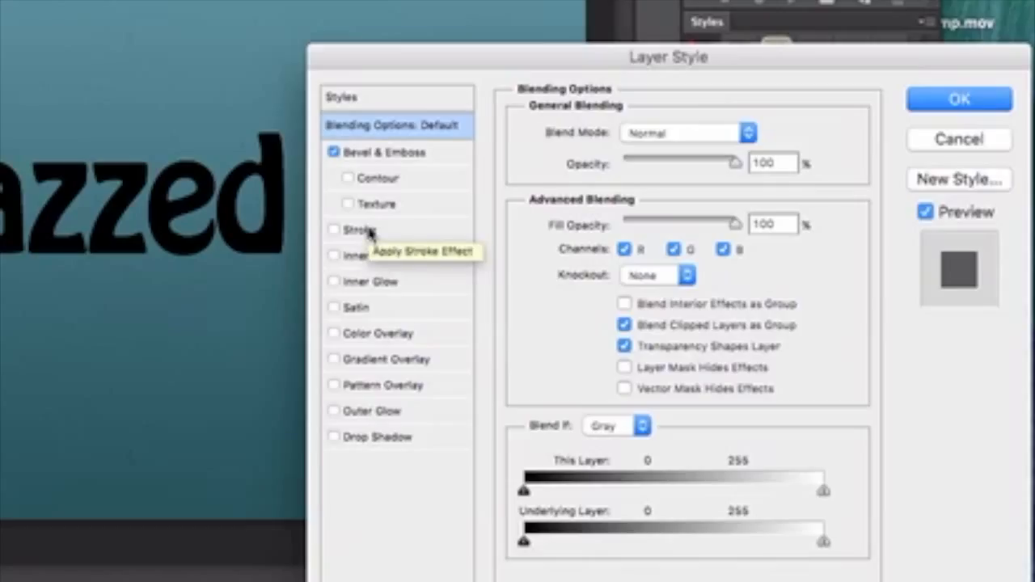
# Try a Stroke effect with the light gray color dadada on the duplicated layer, and discard the style changes
pyautogui.click(360, 230)
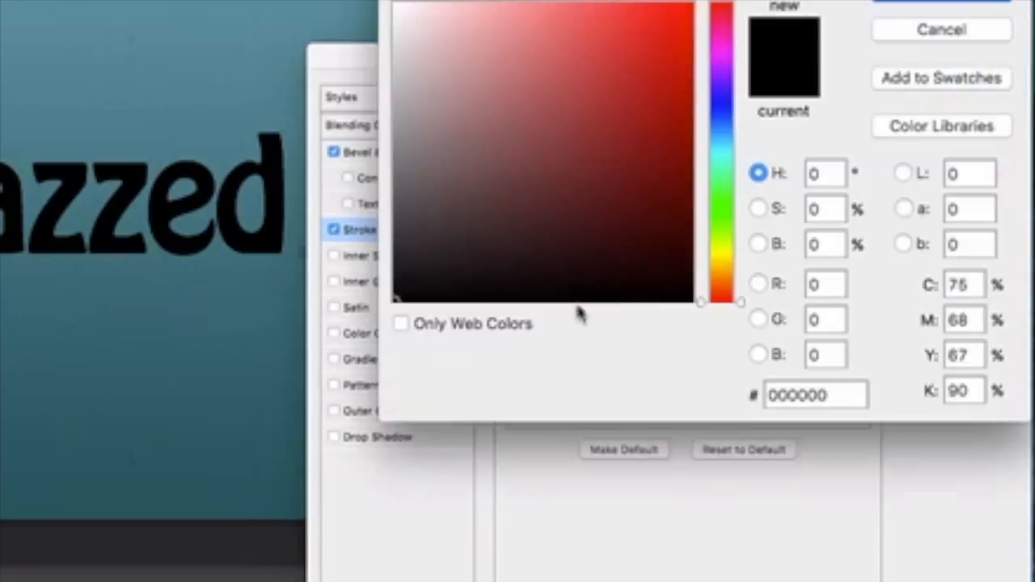
pyautogui.click(576, 305)
pyautogui.moveTo(402, 77); pyautogui.dragTo(385, 48)
pyautogui.moveTo(385, 47); pyautogui.dragTo(385, 50)
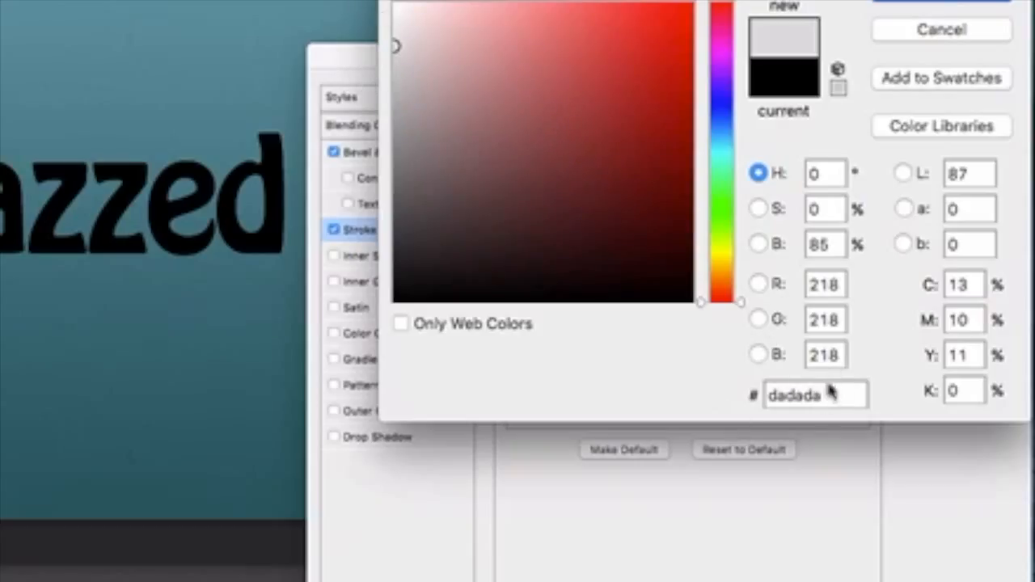
pyautogui.click(941, 31)
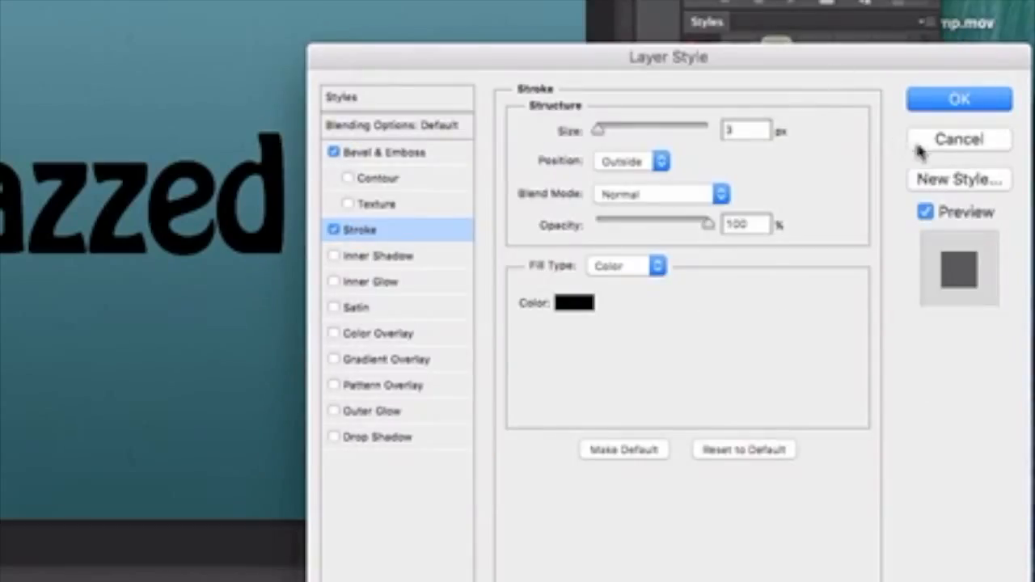
pyautogui.click(958, 141)
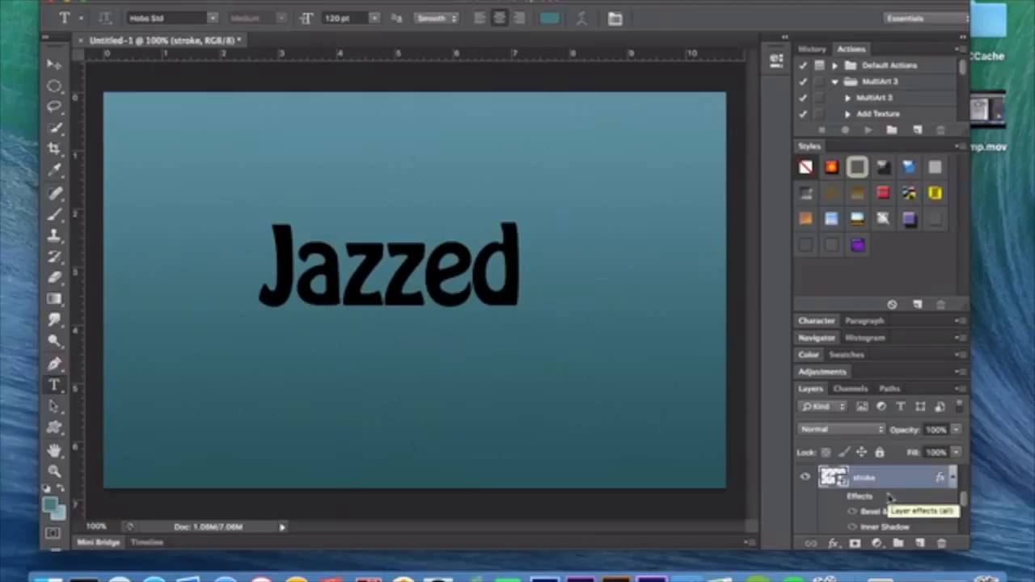
# Remove the duplicated stroke layer above Jazzed and return to the Jazzed layer
pyautogui.scroll(-5, 889, 497)
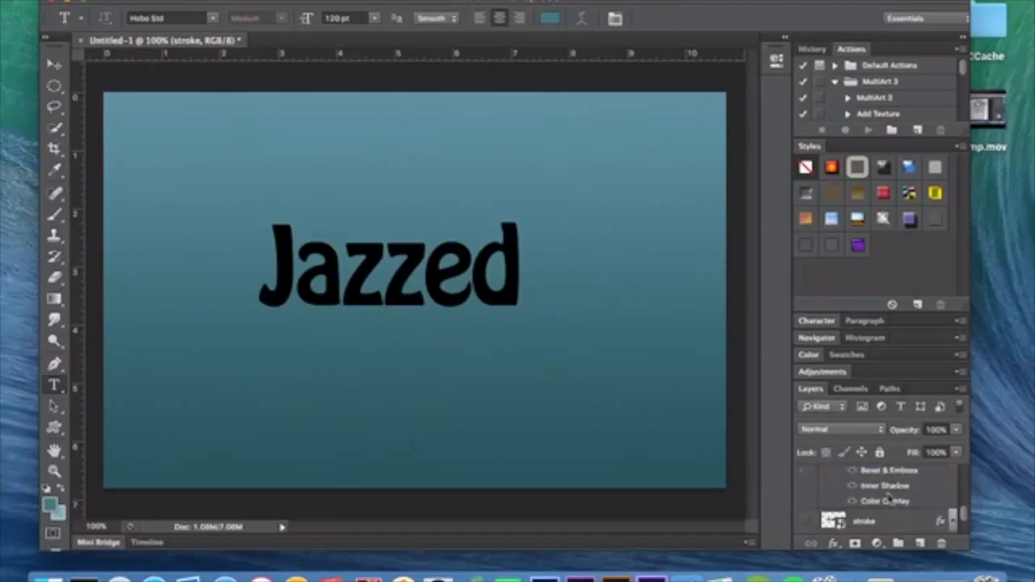
pyautogui.scroll(6, 890, 497)
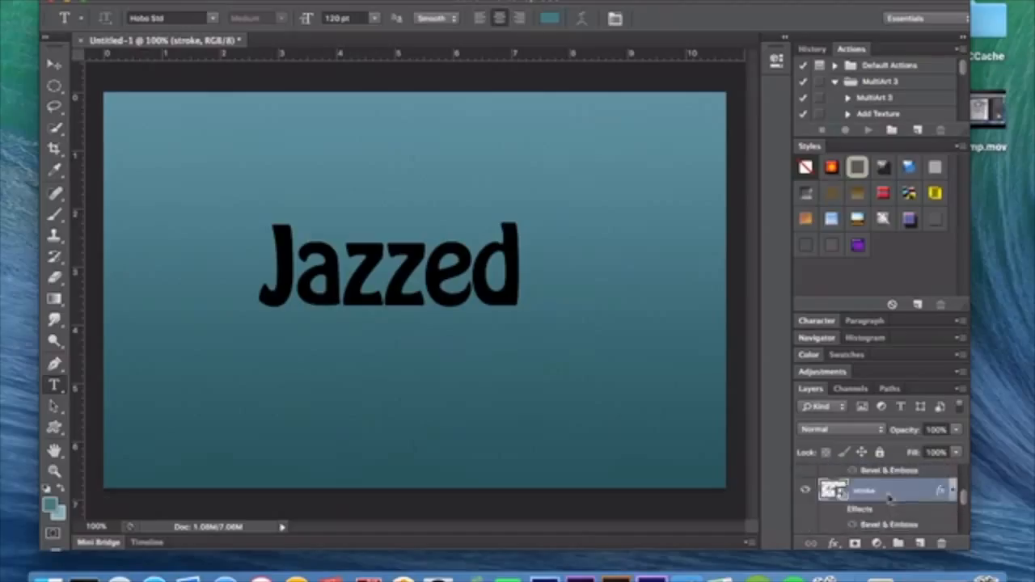
pyautogui.scroll(-3, 889, 497)
pyautogui.click(889, 497)
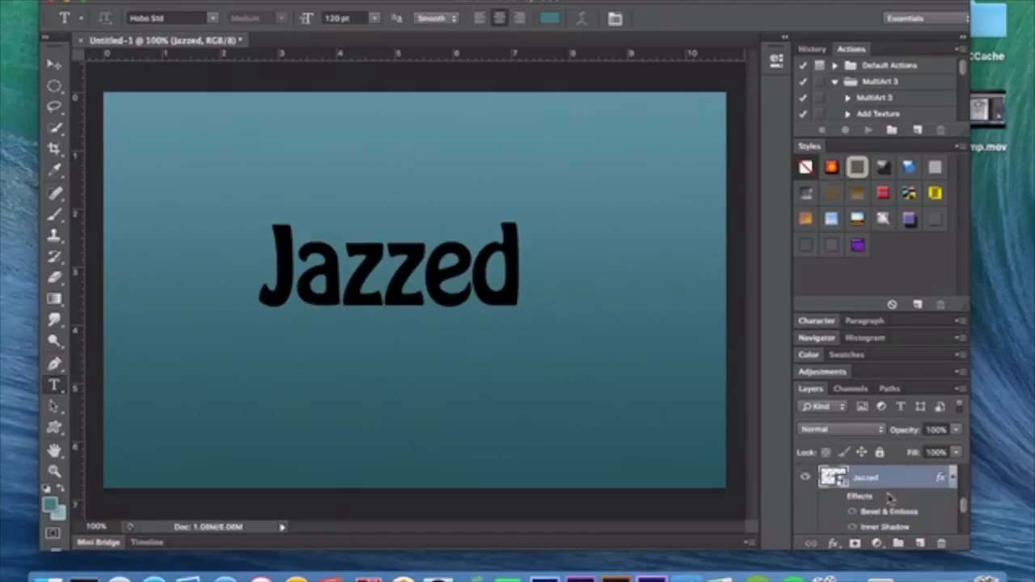
# Locate the Convert to Smart Object command for the Jazzed layer without applying it
pyautogui.scroll(-4, 889, 497)
pyautogui.scroll(4, 889, 497)
pyautogui.rightClick(889, 479)
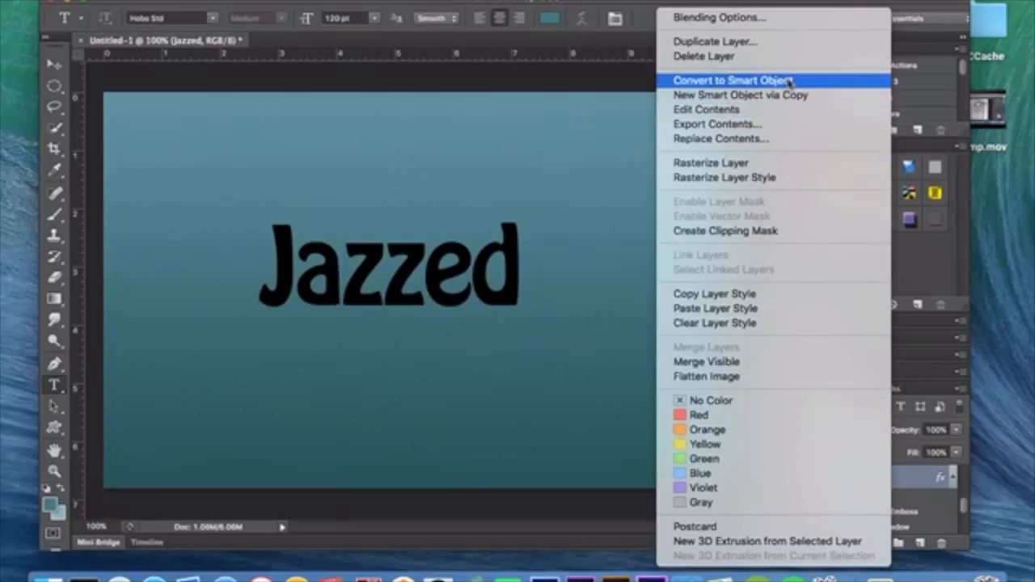
pyautogui.click(919, 479)
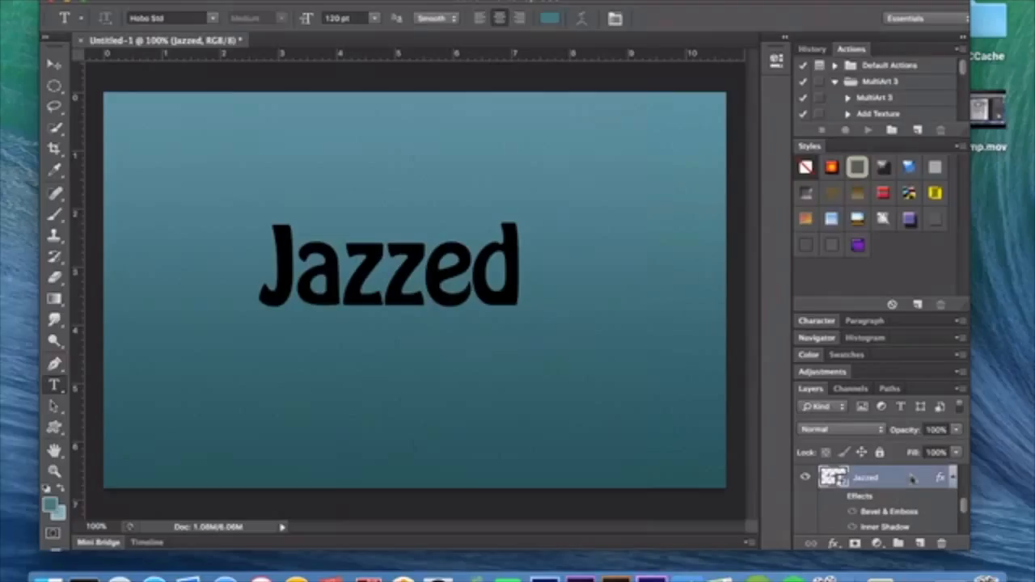
# Examine the layer stack and the effects listed under the Jazzed, Jazzed copy, Jazzed copy 2, stroke and stroke copy layers
pyautogui.scroll(-2, 912, 478)
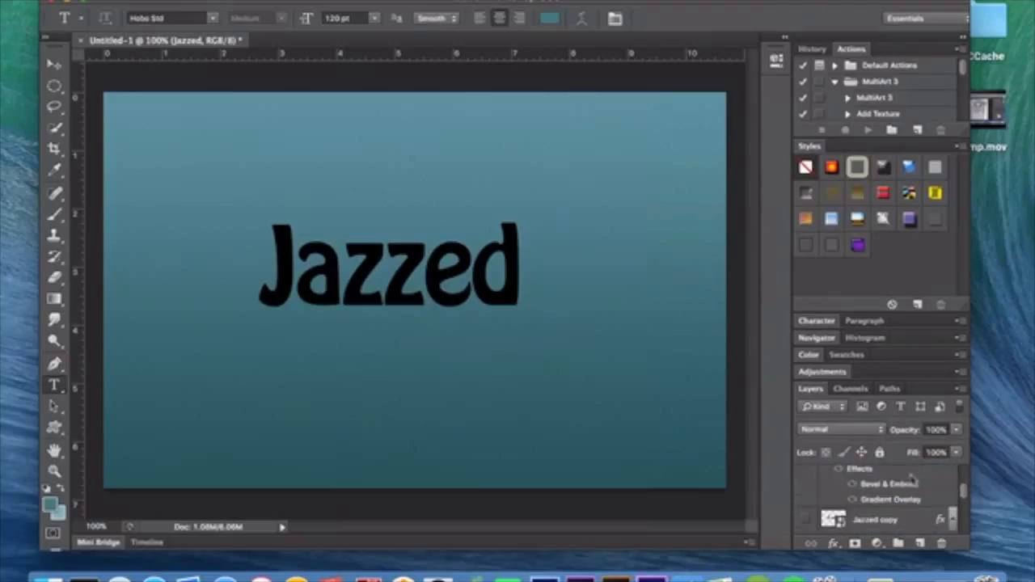
pyautogui.scroll(-4, 912, 478)
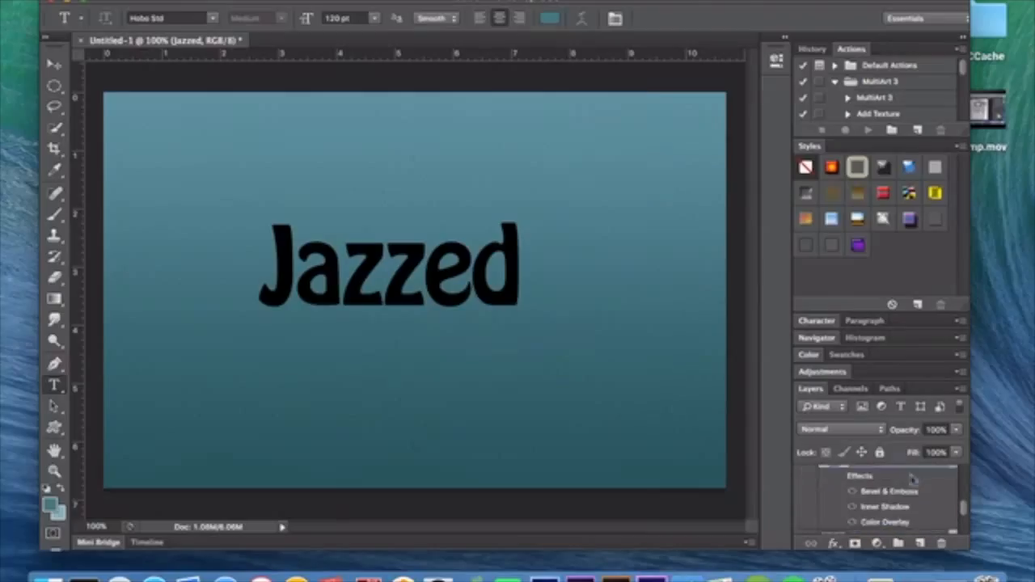
pyautogui.scroll(2, 912, 479)
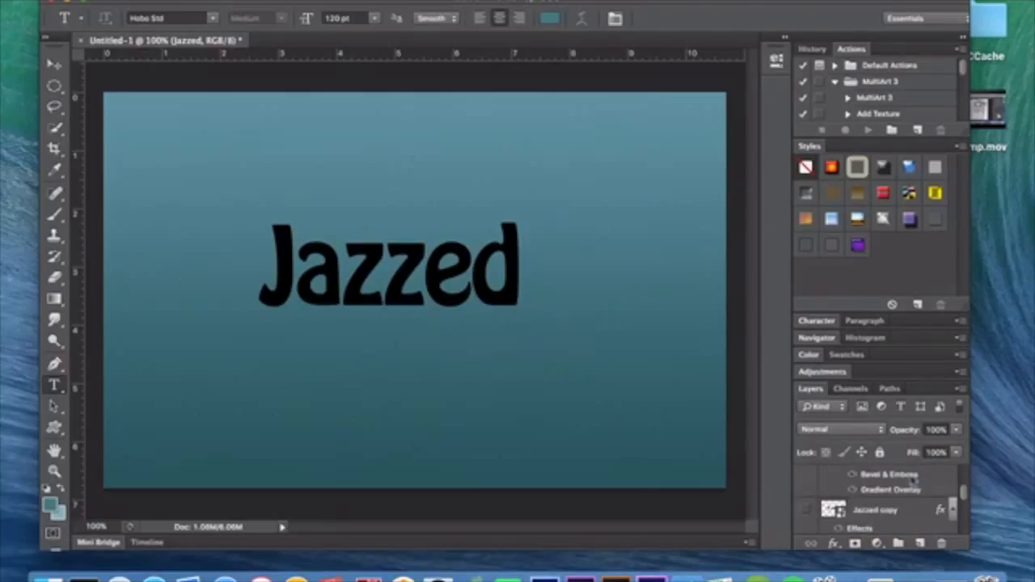
pyautogui.scroll(2, 904, 510)
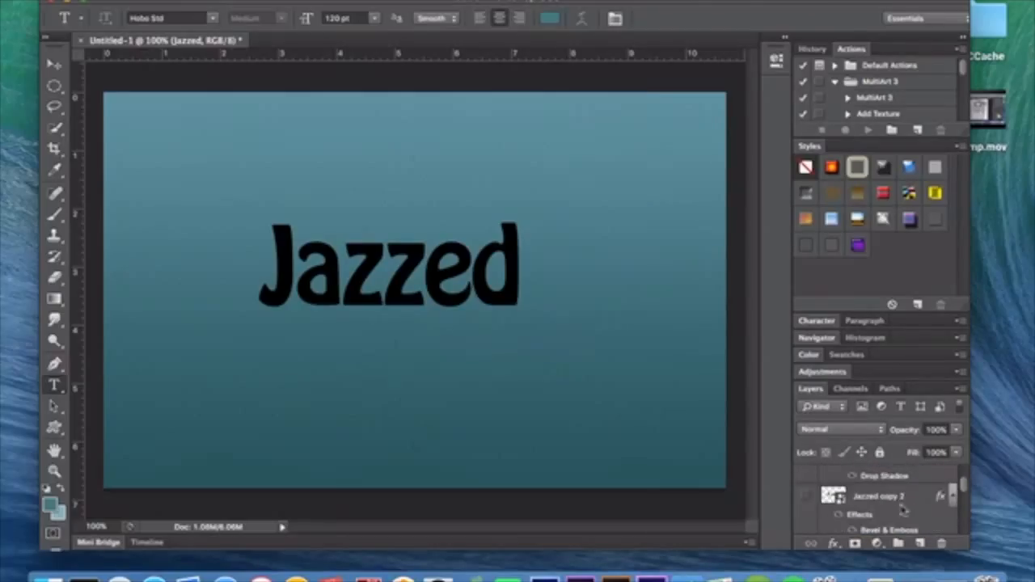
pyautogui.scroll(2, 904, 509)
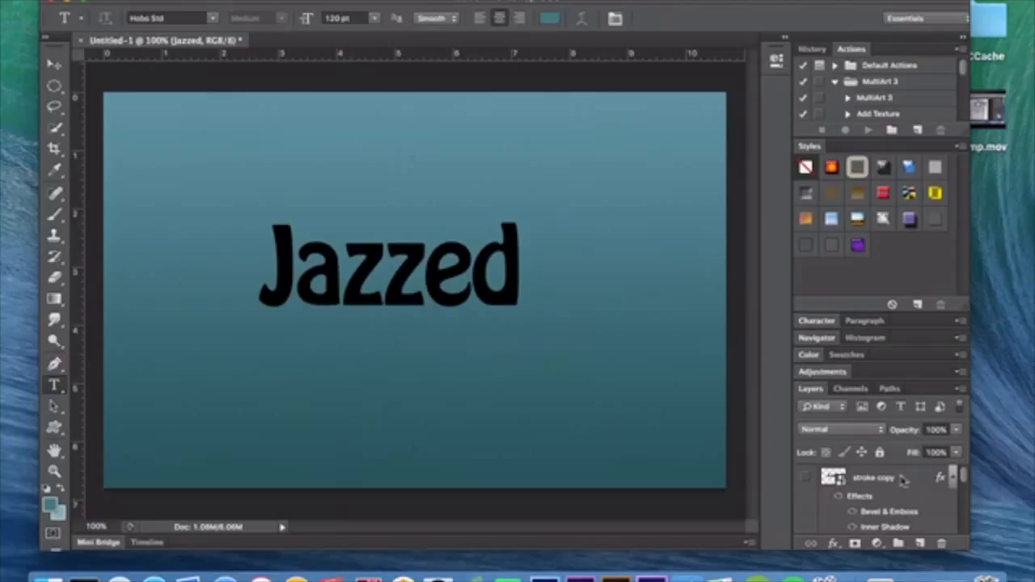
pyautogui.scroll(-3, 904, 485)
pyautogui.scroll(2, 889, 499)
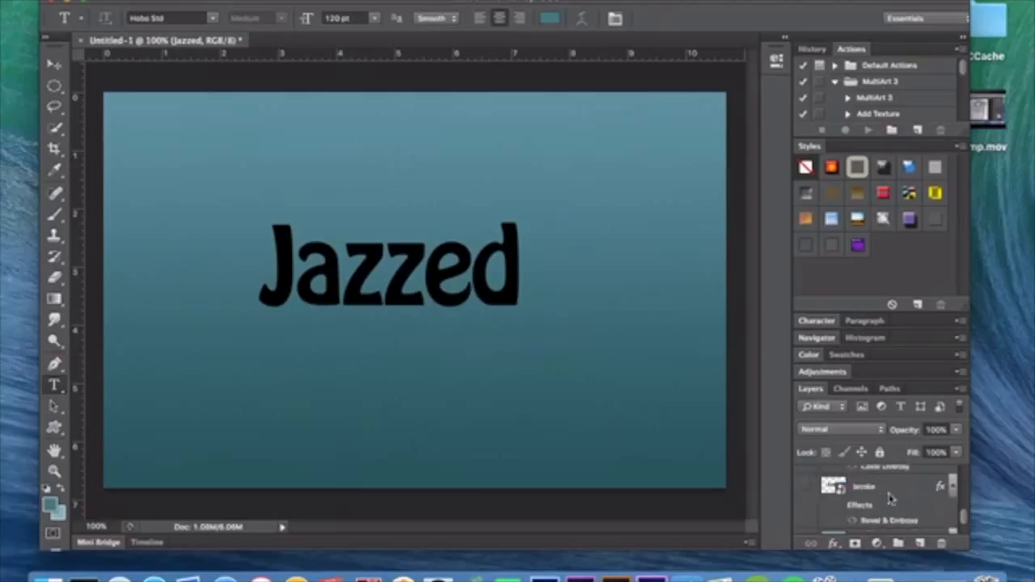
pyautogui.scroll(1, 889, 498)
pyautogui.scroll(-1, 890, 511)
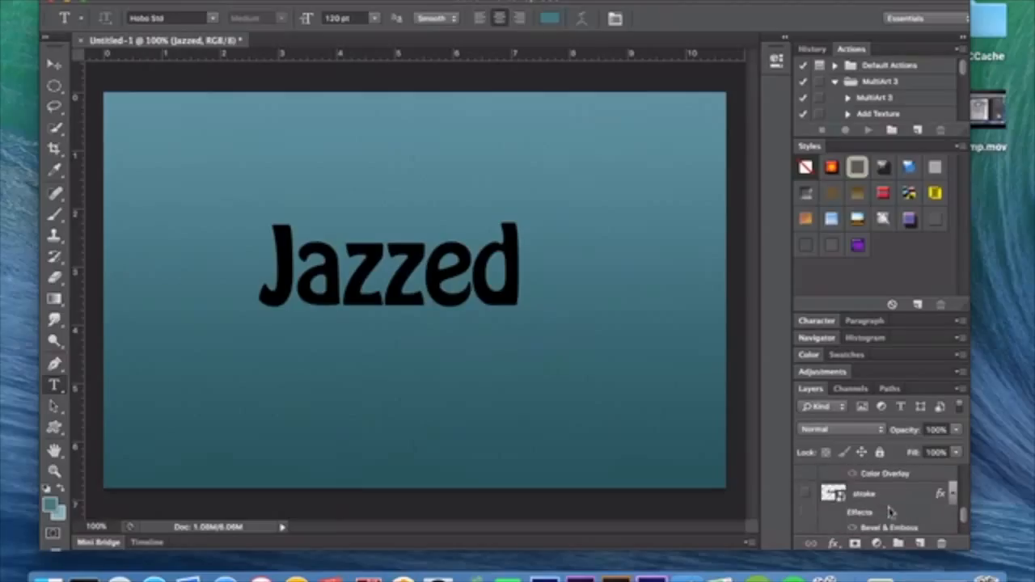
pyautogui.scroll(-5, 889, 511)
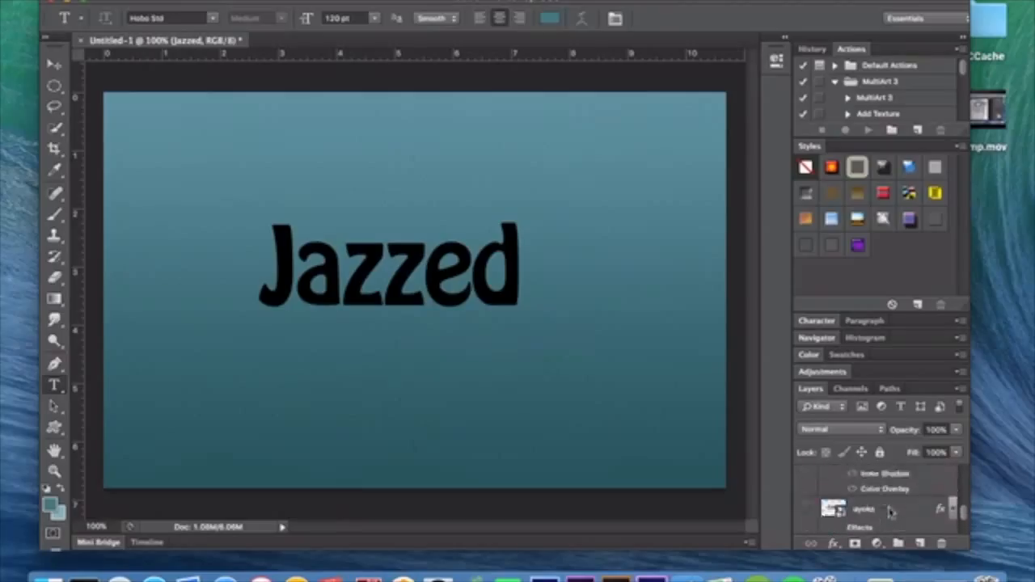
pyautogui.scroll(-1, 890, 511)
pyautogui.scroll(3, 890, 512)
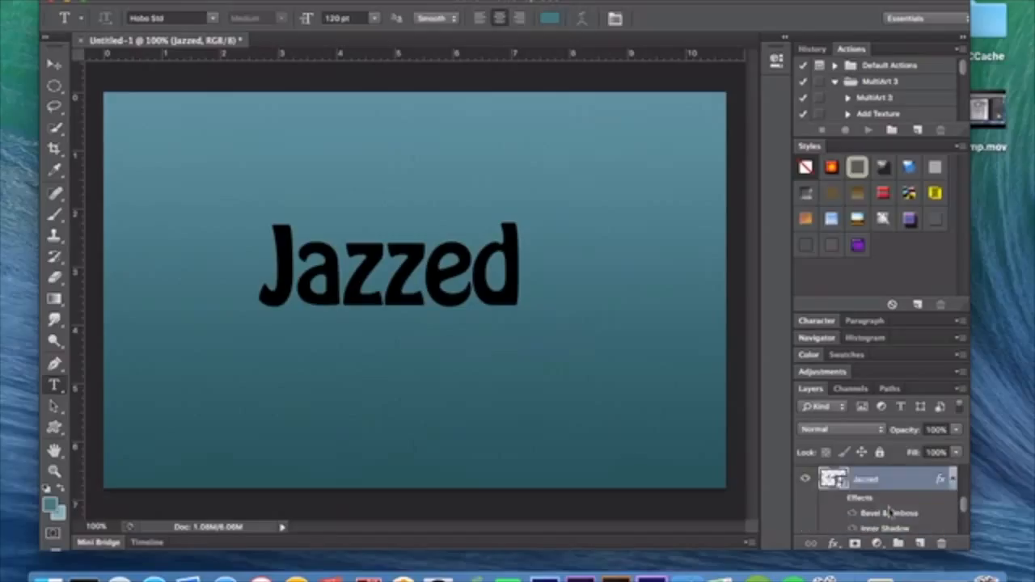
pyautogui.scroll(-2, 889, 513)
pyautogui.click(889, 512)
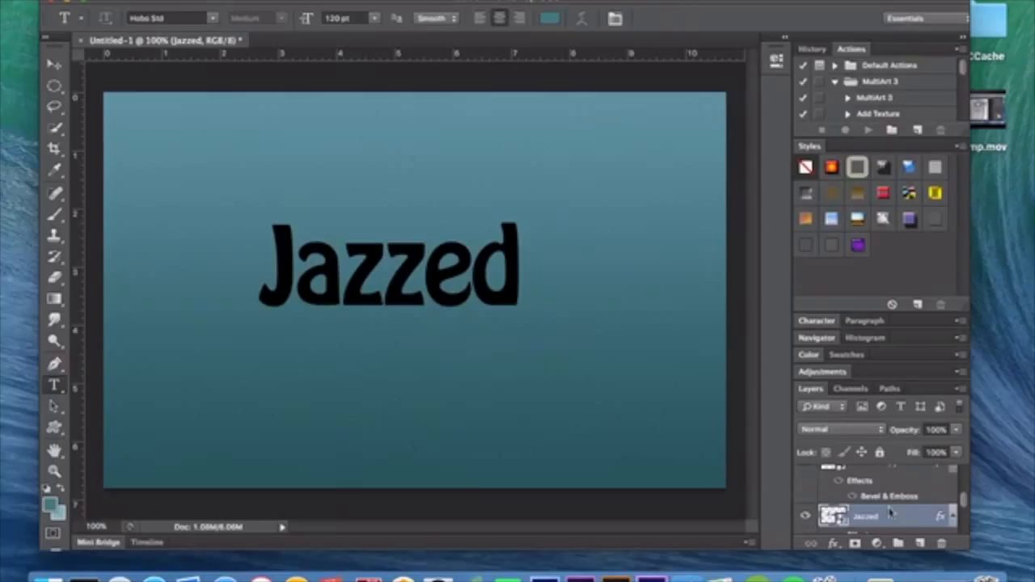
pyautogui.scroll(-2, 889, 511)
pyautogui.scroll(1, 889, 511)
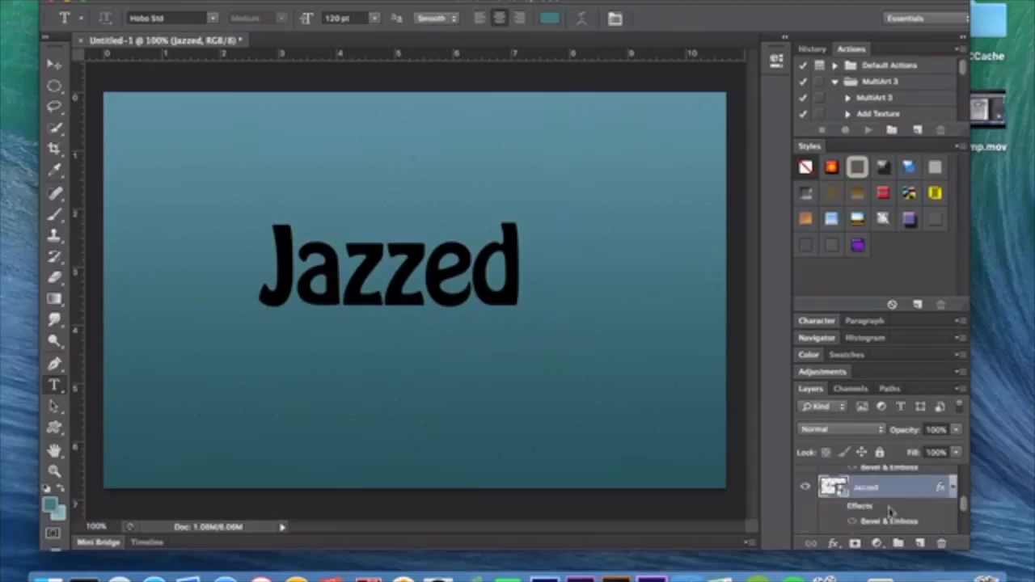
# Review the Bevel & Emboss and Contour settings of the stroke layer just above the background, accept them, and make that layer visible
pyautogui.scroll(-2, 889, 510)
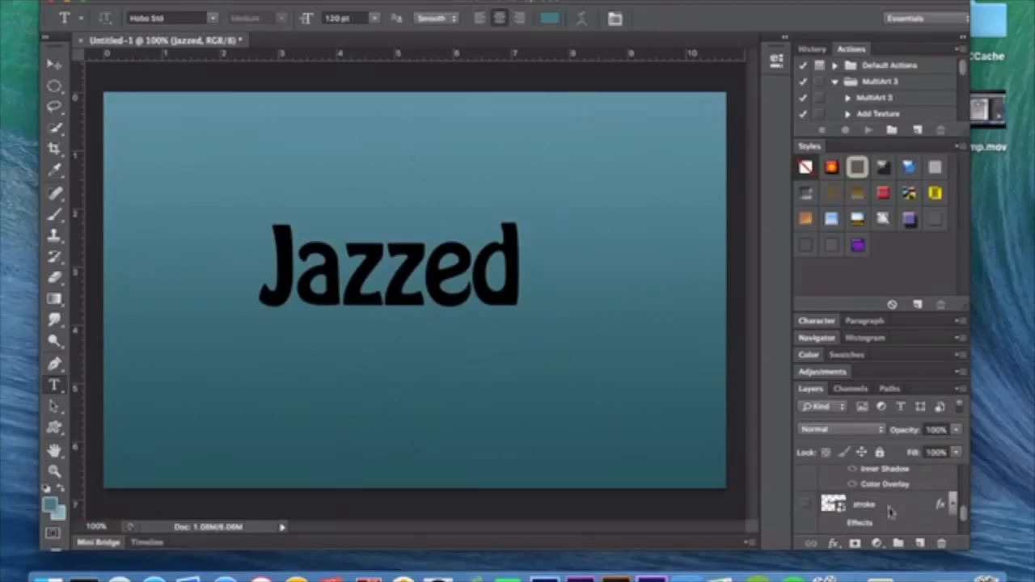
pyautogui.scroll(-2, 891, 505)
pyautogui.scroll(1, 890, 503)
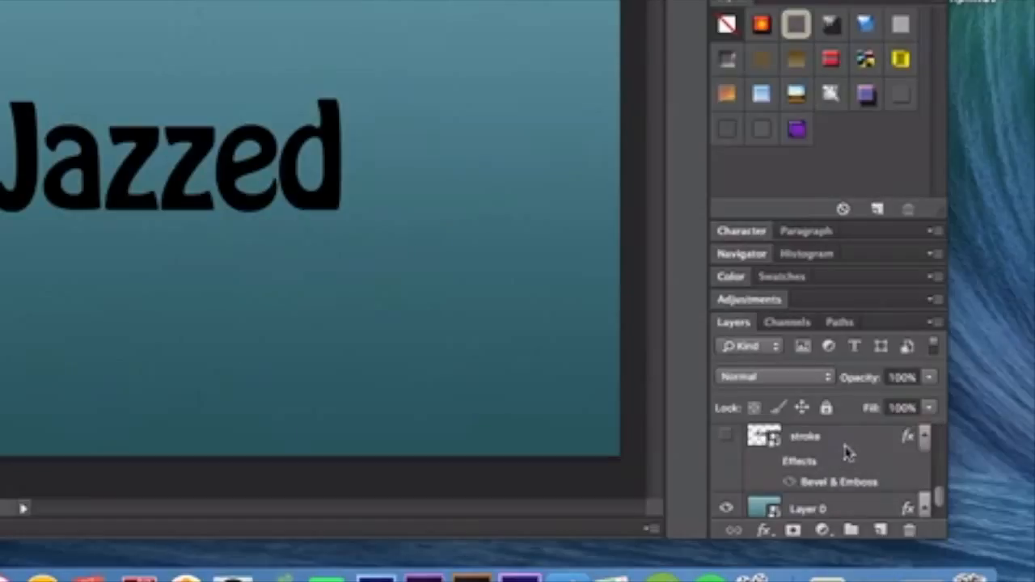
pyautogui.doubleClick(846, 453)
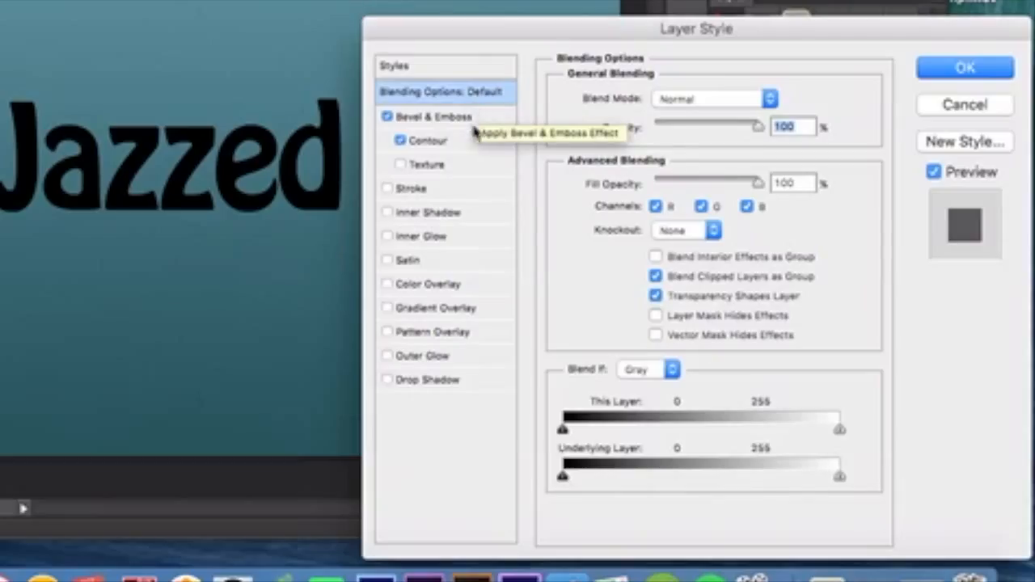
pyautogui.click(471, 118)
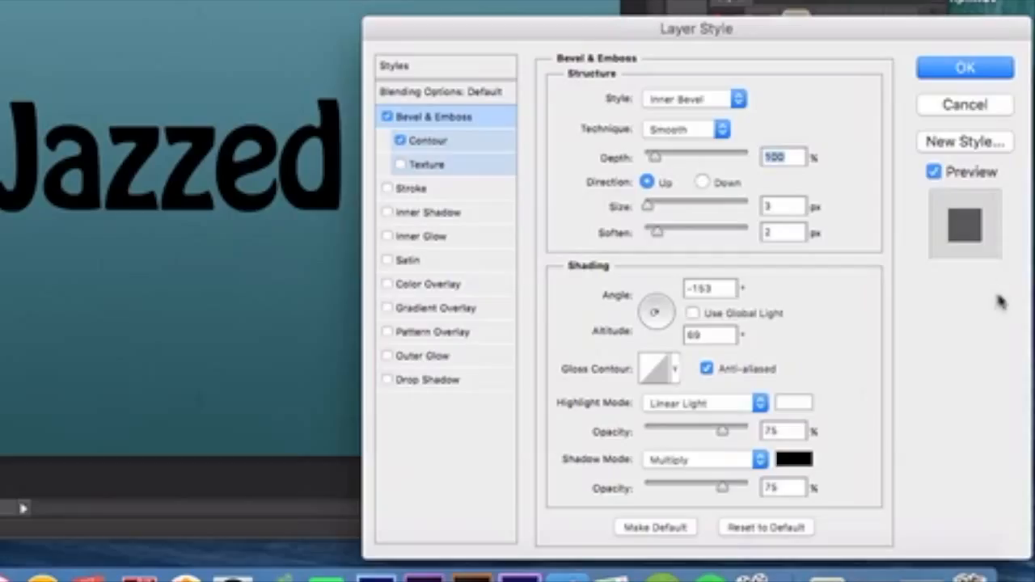
pyautogui.click(490, 144)
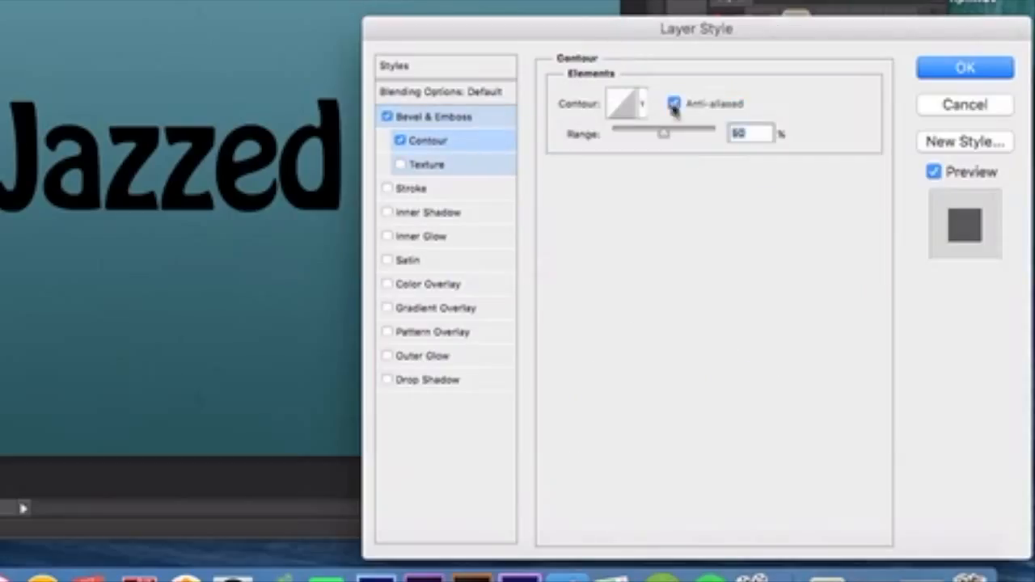
pyautogui.click(964, 70)
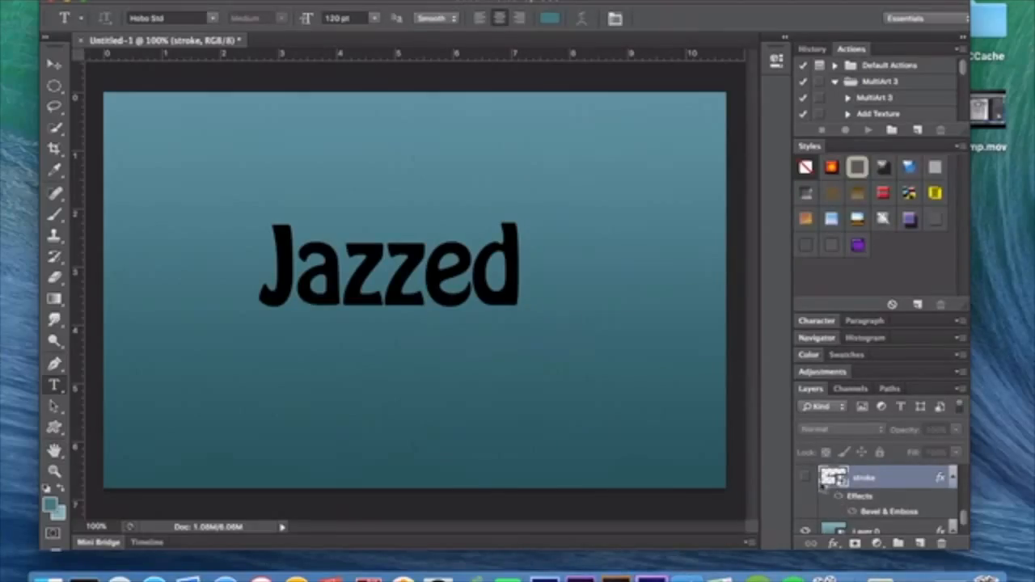
pyautogui.click(806, 478)
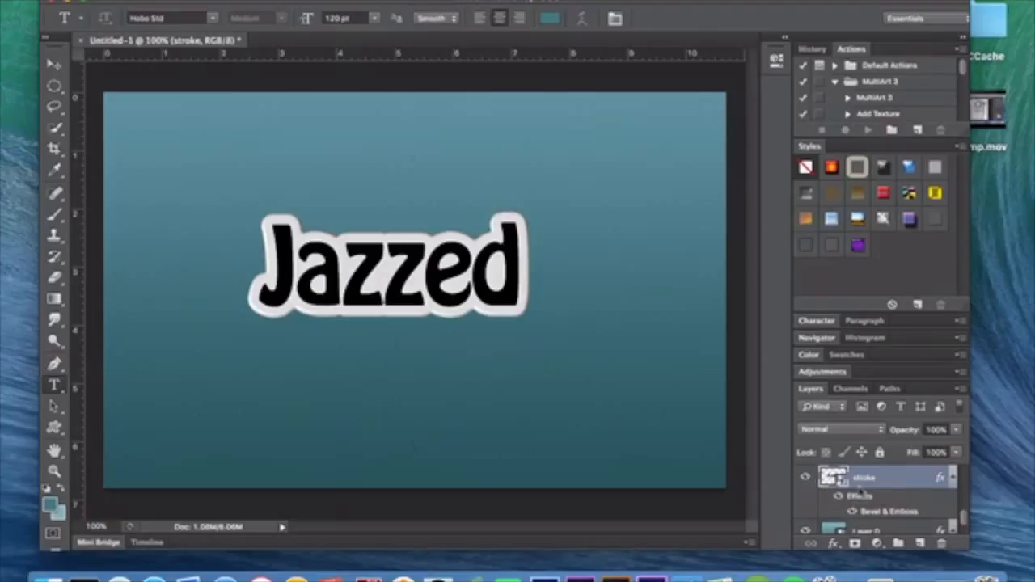
# Review the Jazzed copy layer's Bevel & Emboss and Contour settings, accept them, and make that layer visible
pyautogui.scroll(2, 859, 489)
pyautogui.scroll(2, 860, 489)
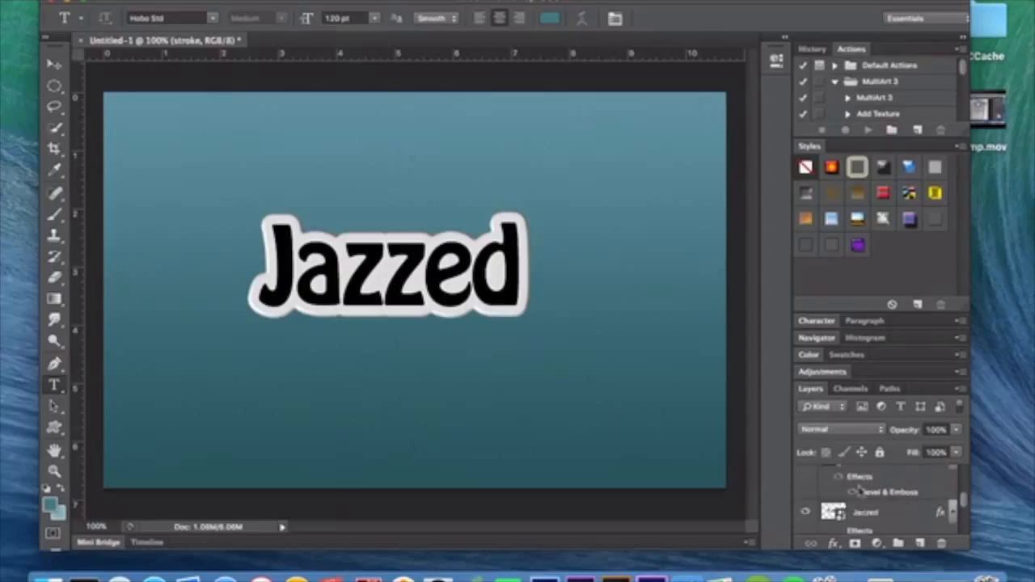
pyautogui.scroll(2, 859, 490)
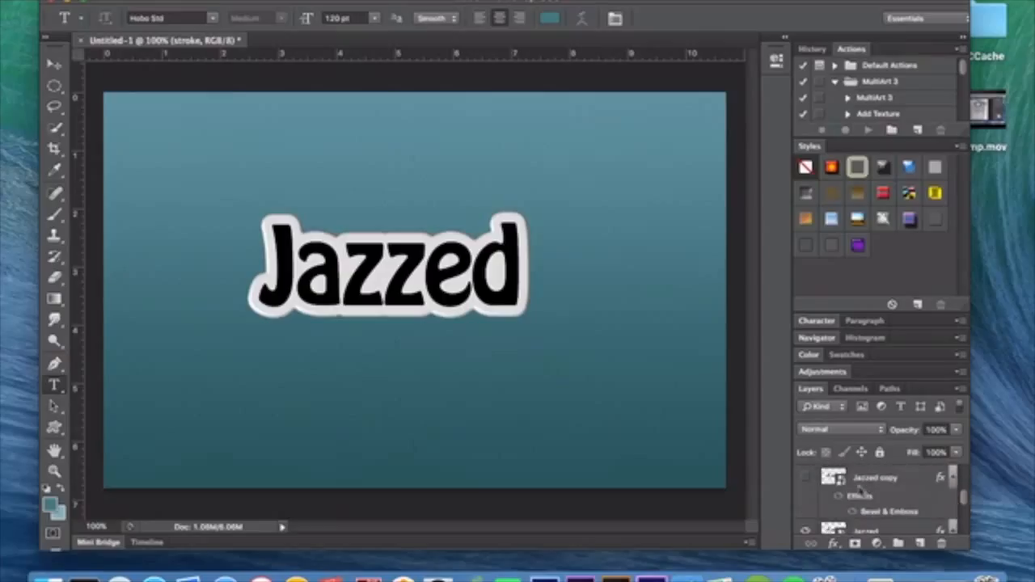
pyautogui.scroll(2, 859, 490)
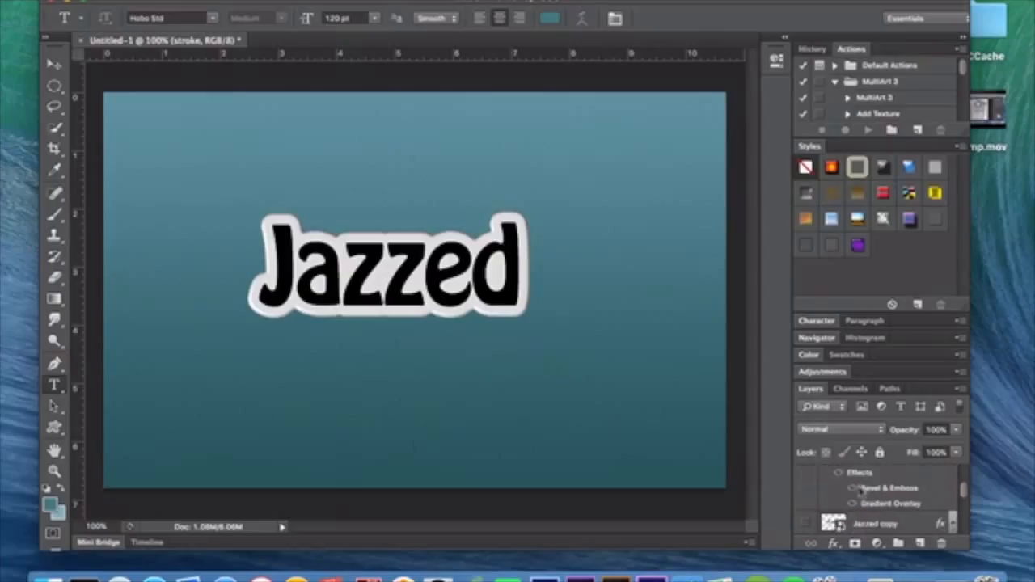
pyautogui.doubleClick(909, 521)
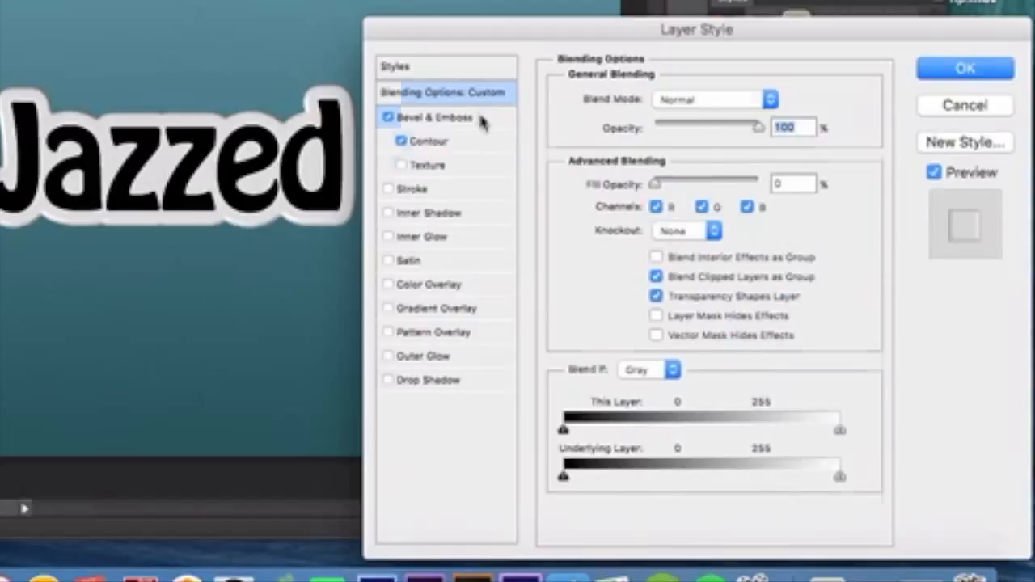
pyautogui.click(621, 235)
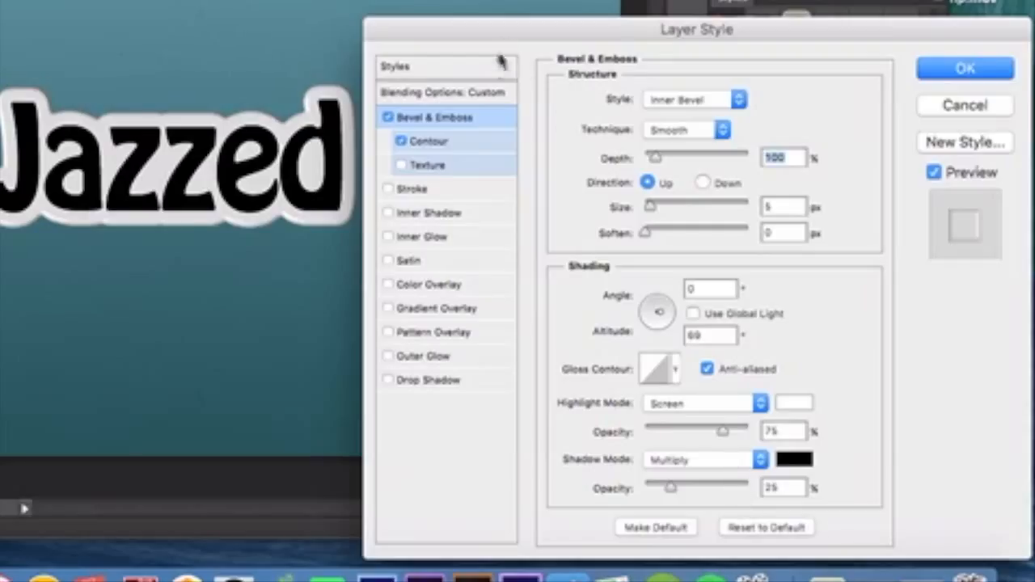
pyautogui.click(474, 142)
pyautogui.click(954, 74)
pyautogui.click(726, 459)
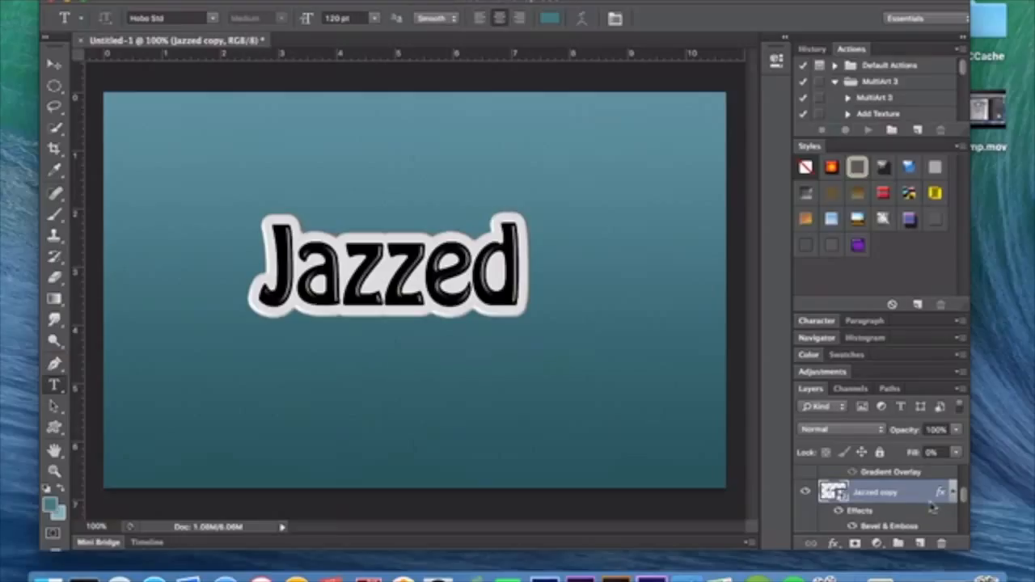
# Examine the order and effects of the layers above Jazzed, from Jazzed copy through Jazzed copy 2 to stroke copy
pyautogui.press('super+j')
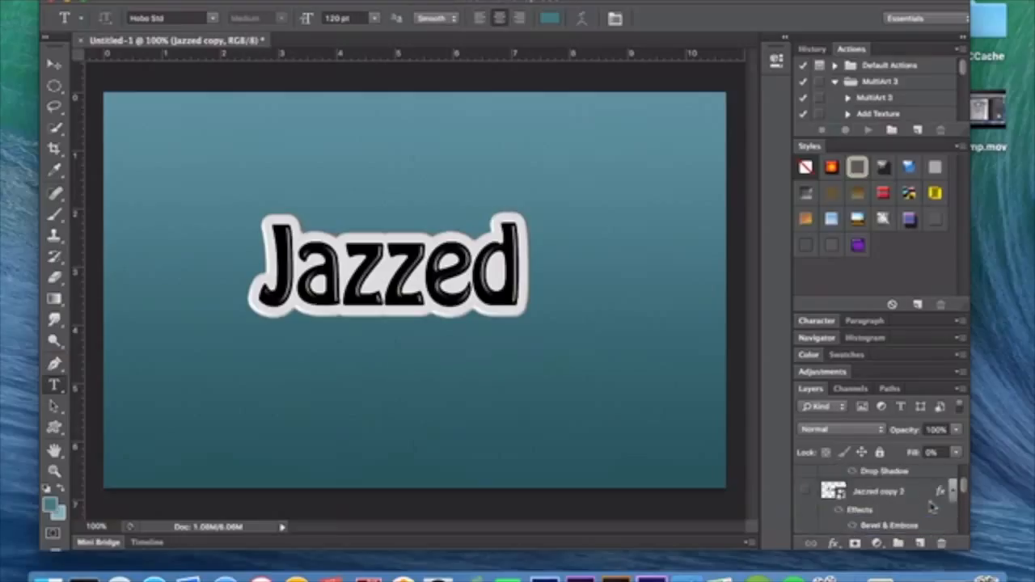
pyautogui.scroll(-3, 931, 507)
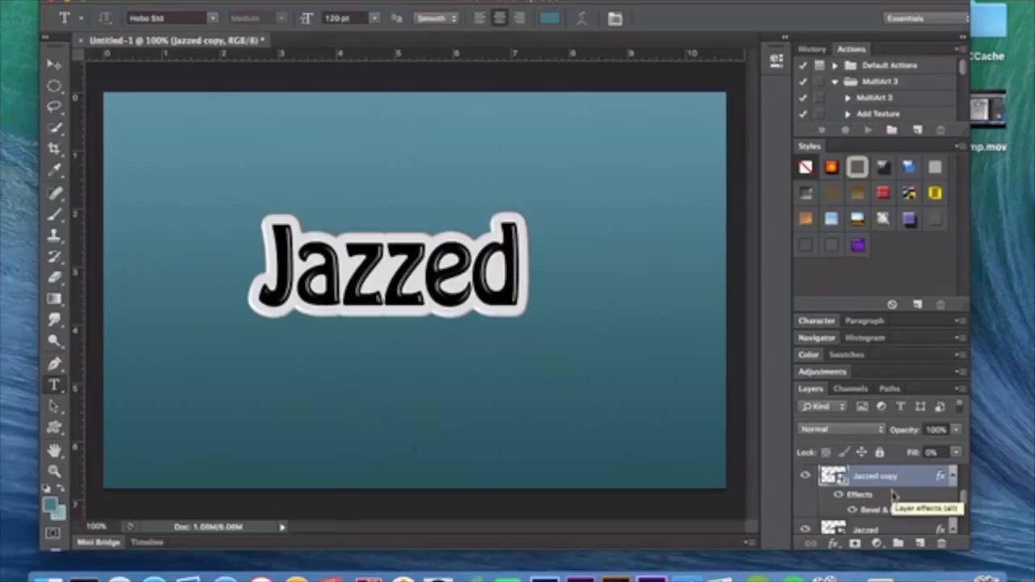
pyautogui.scroll(2, 894, 495)
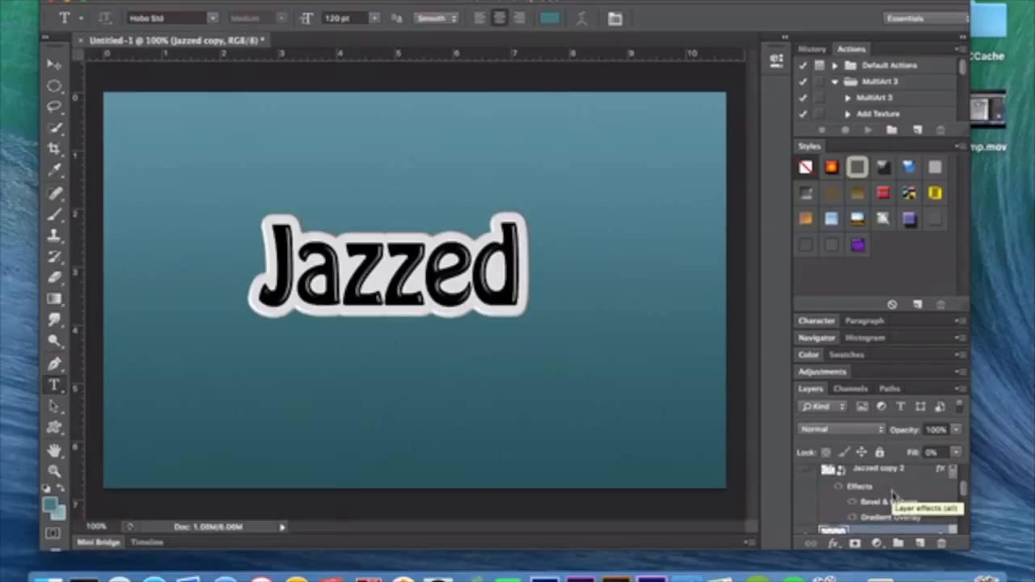
pyautogui.scroll(2, 894, 495)
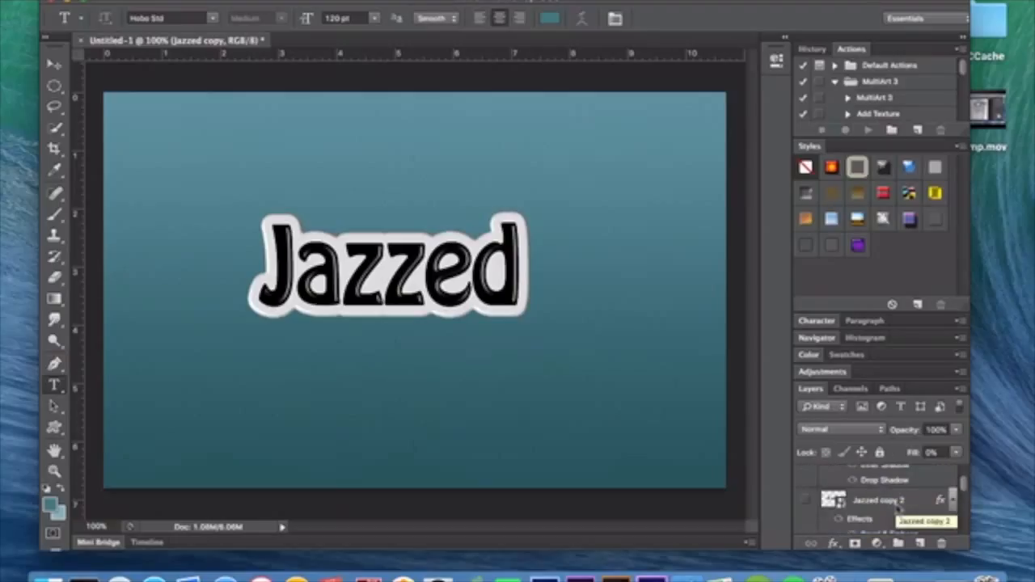
pyautogui.scroll(3, 897, 504)
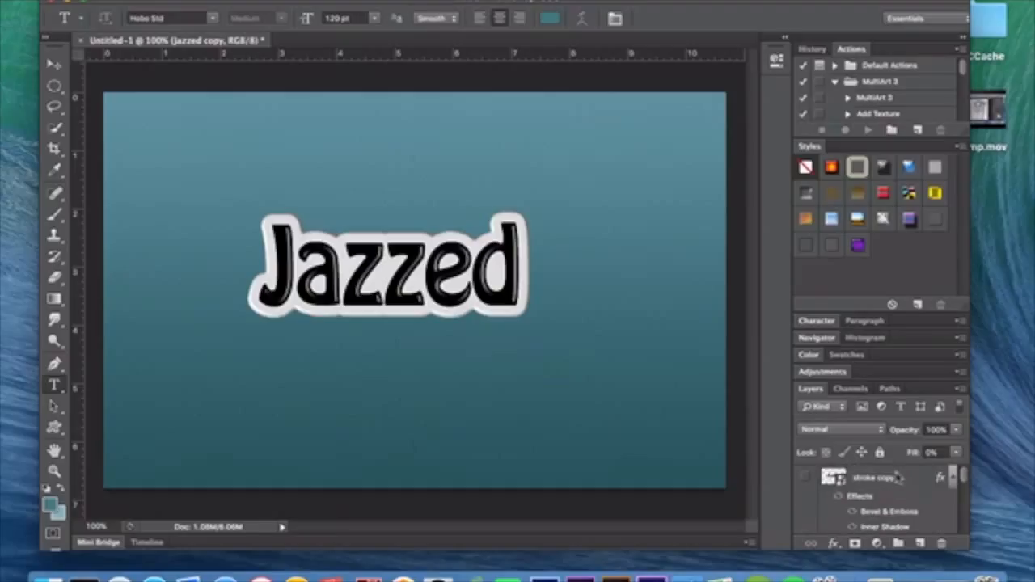
pyautogui.scroll(-5, 897, 477)
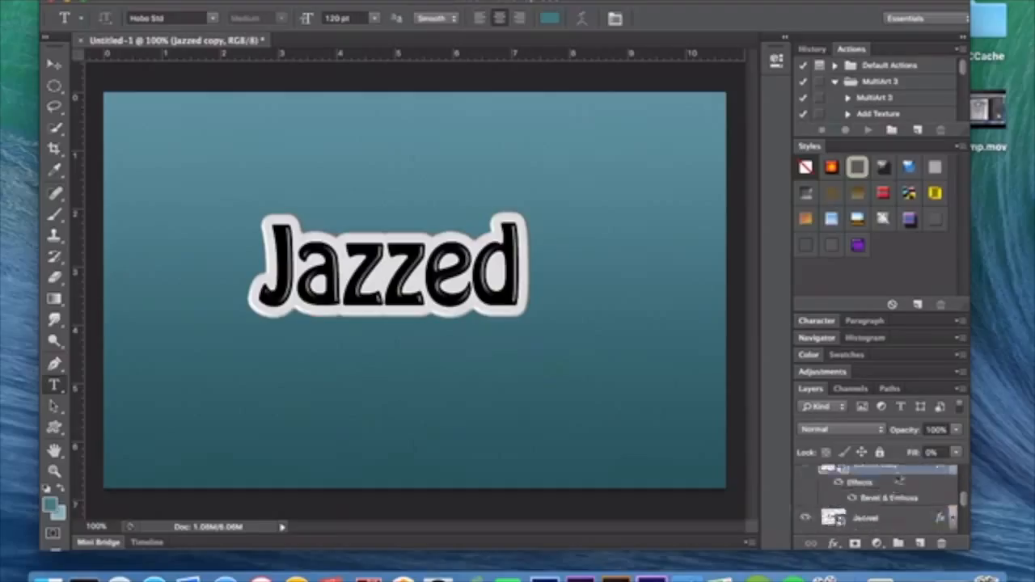
pyautogui.scroll(2, 897, 477)
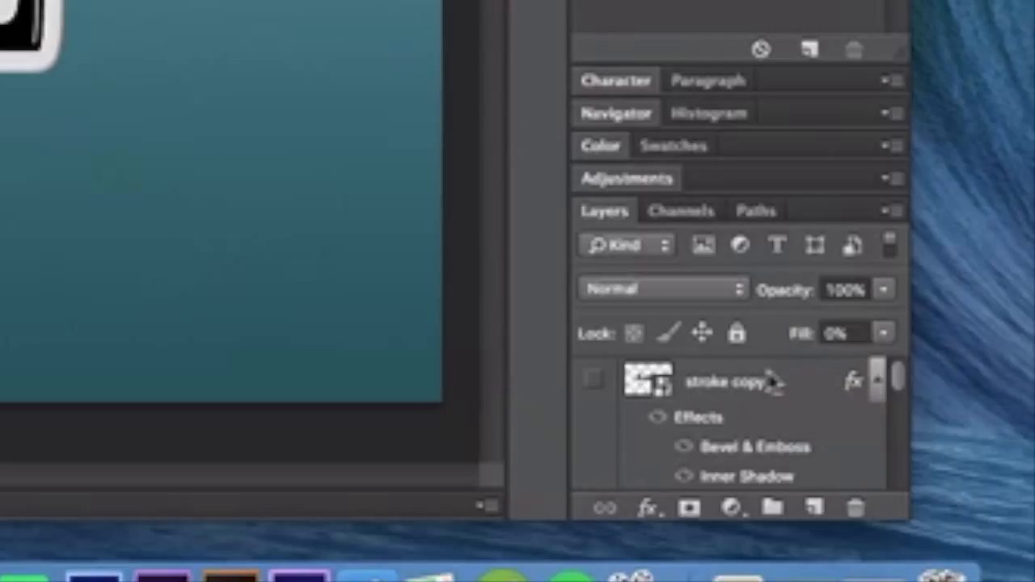
pyautogui.scroll(-4, 770, 382)
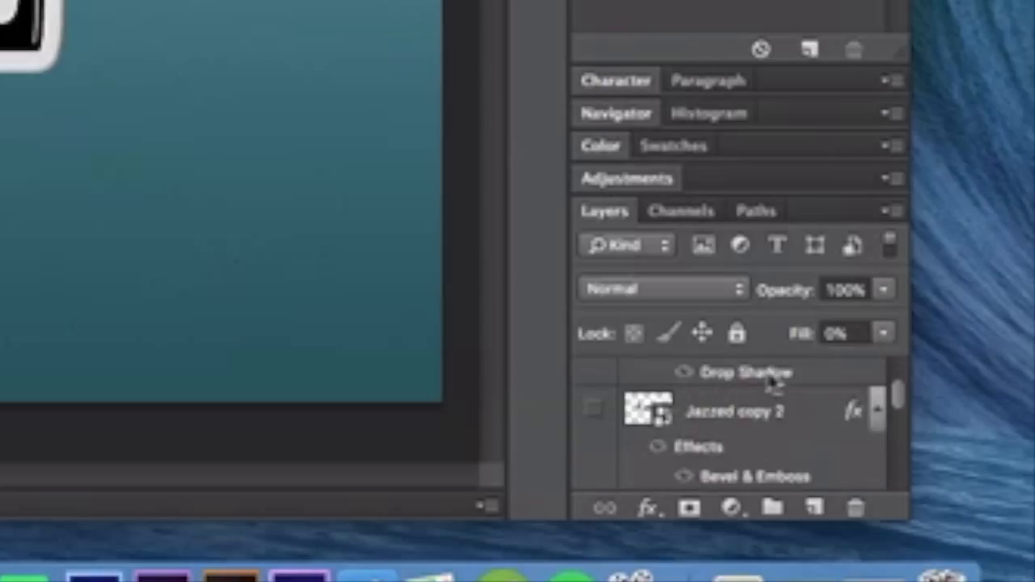
pyautogui.click(771, 424)
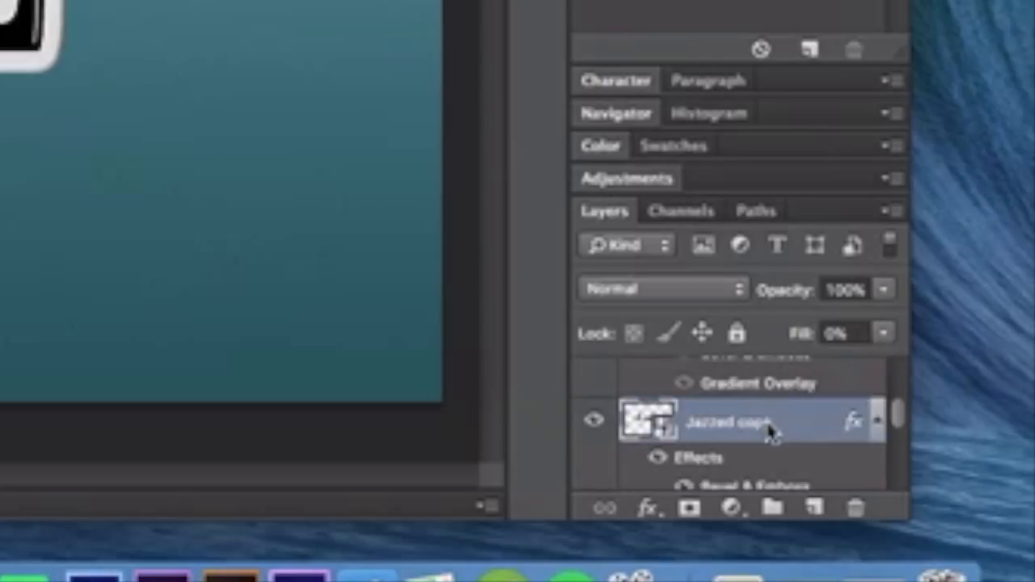
pyautogui.scroll(-1, 766, 420)
pyautogui.scroll(-1, 768, 418)
pyautogui.scroll(6, 770, 415)
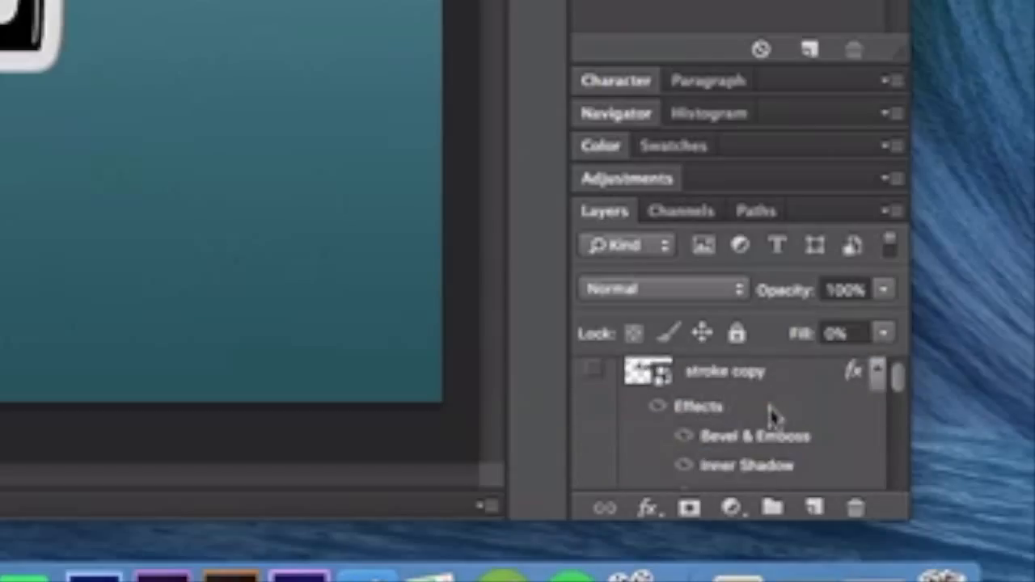
pyautogui.scroll(-5, 771, 417)
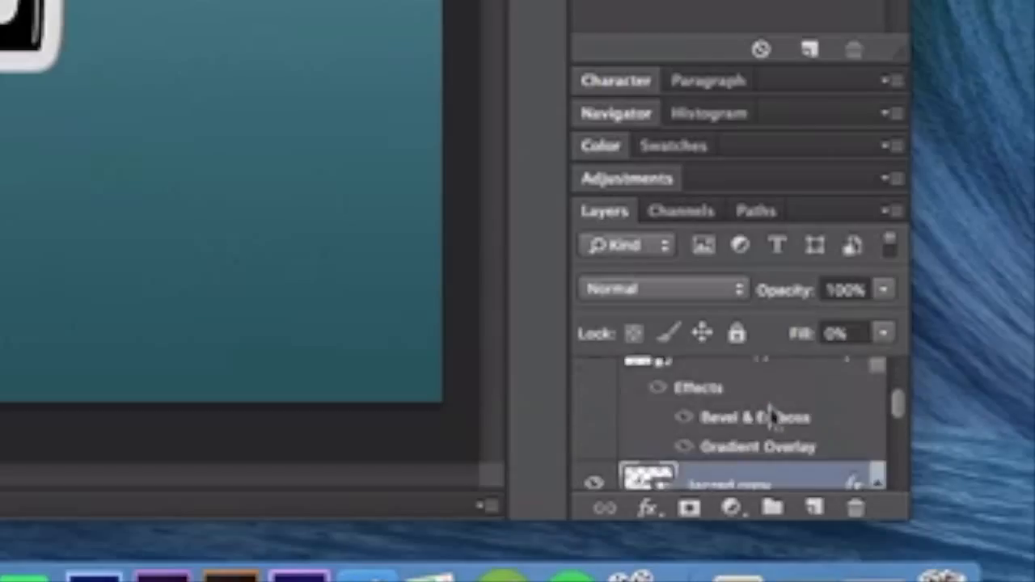
# Review the Jazzed copy 2 layer's Bevel & Emboss and Gradient Overlay settings, accept them, and make that layer visible
pyautogui.scroll(2, 770, 416)
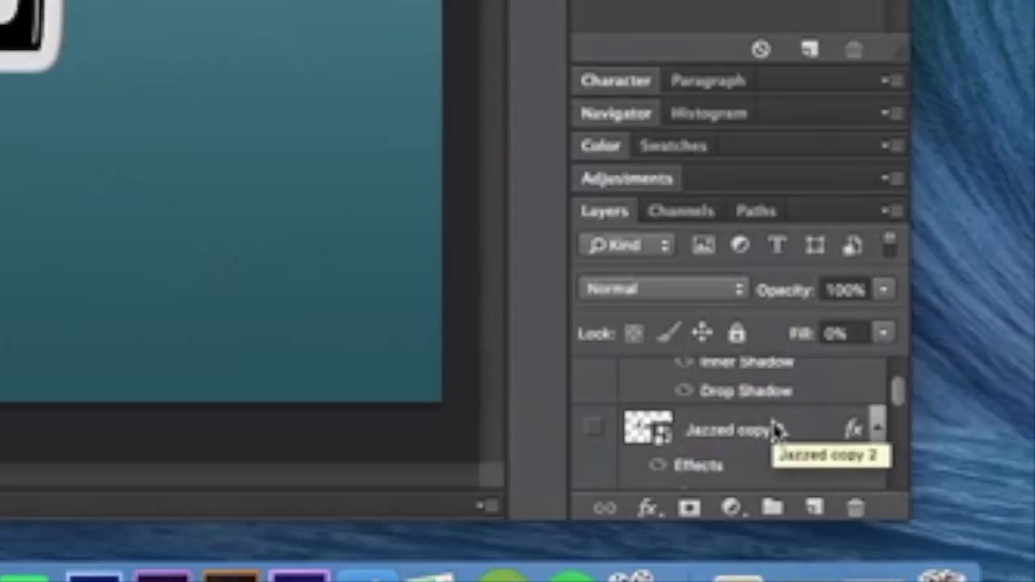
pyautogui.click(782, 429)
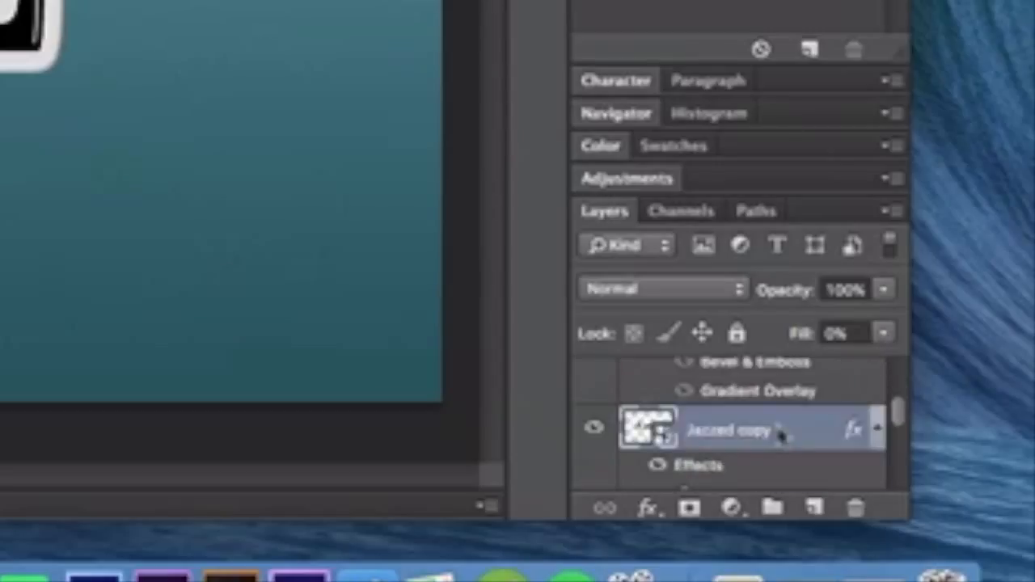
pyautogui.scroll(4, 797, 441)
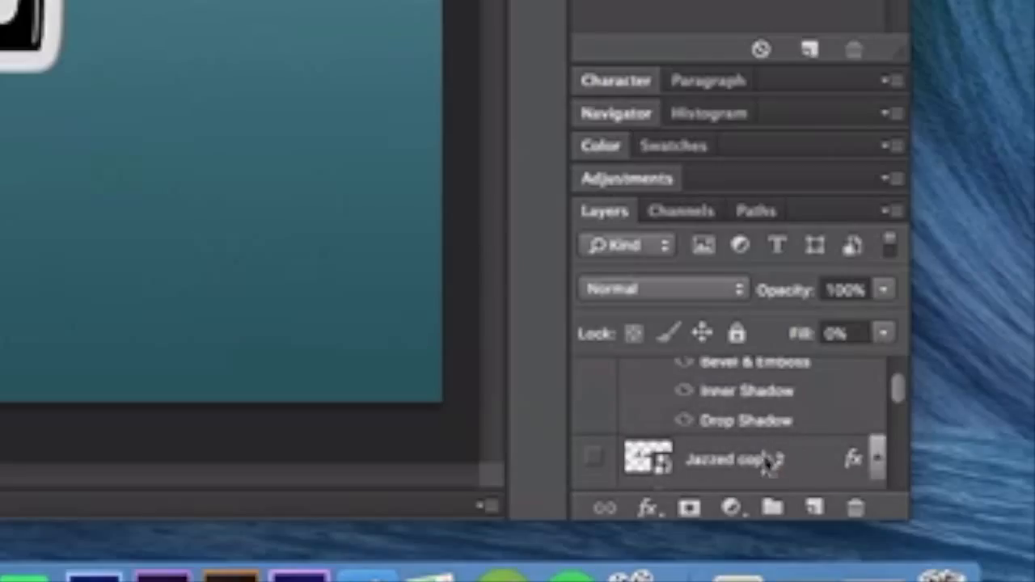
pyautogui.click(721, 456)
pyautogui.doubleClick(730, 453)
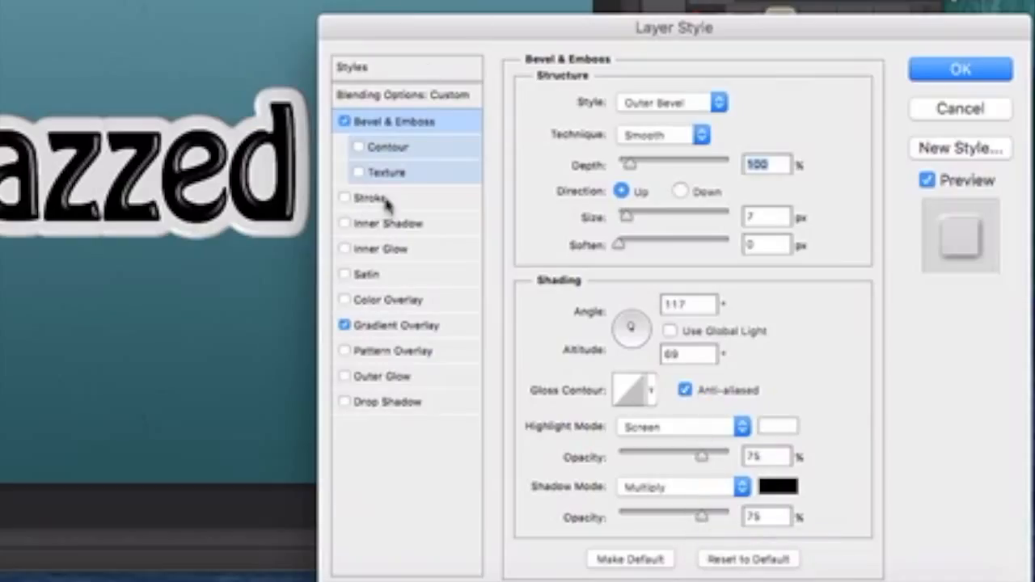
pyautogui.click(410, 332)
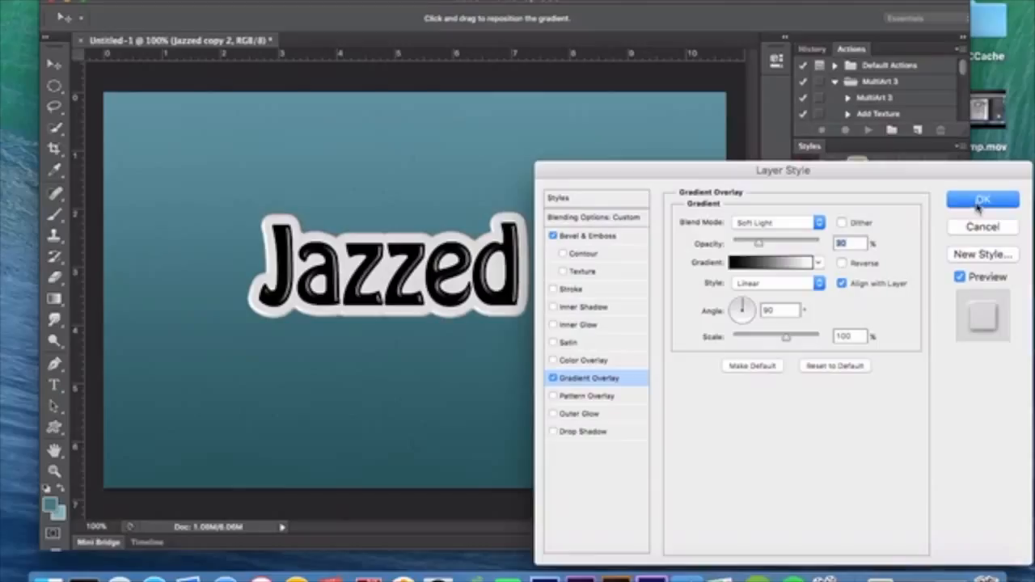
pyautogui.click(980, 201)
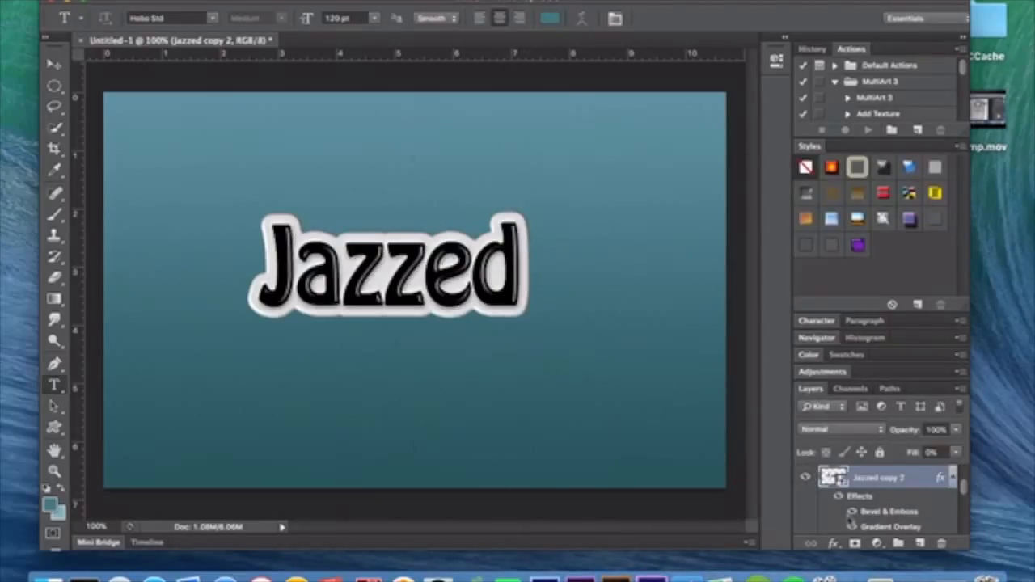
# Review the stroke copy layer's Bevel & Emboss settings and inspect the exact color of its shadow mode
pyautogui.scroll(-3, 851, 524)
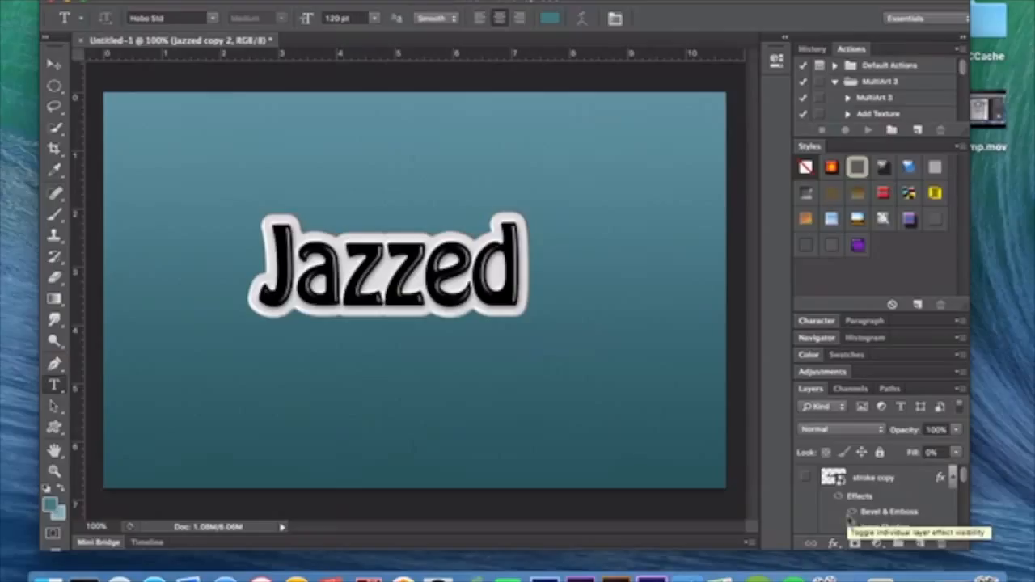
pyautogui.scroll(-2, 848, 524)
pyautogui.scroll(2, 852, 517)
pyautogui.doubleClick(905, 479)
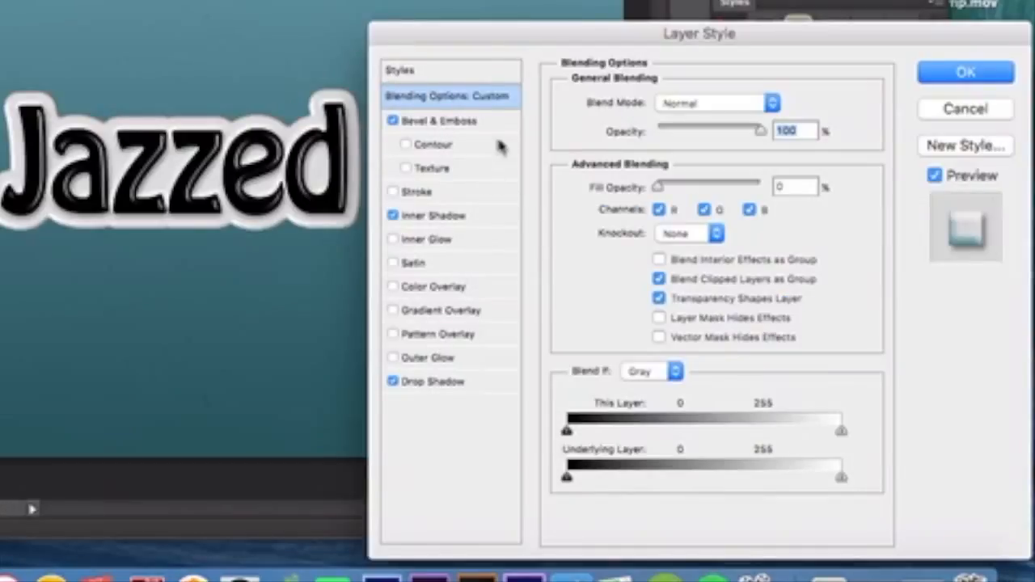
pyautogui.click(453, 120)
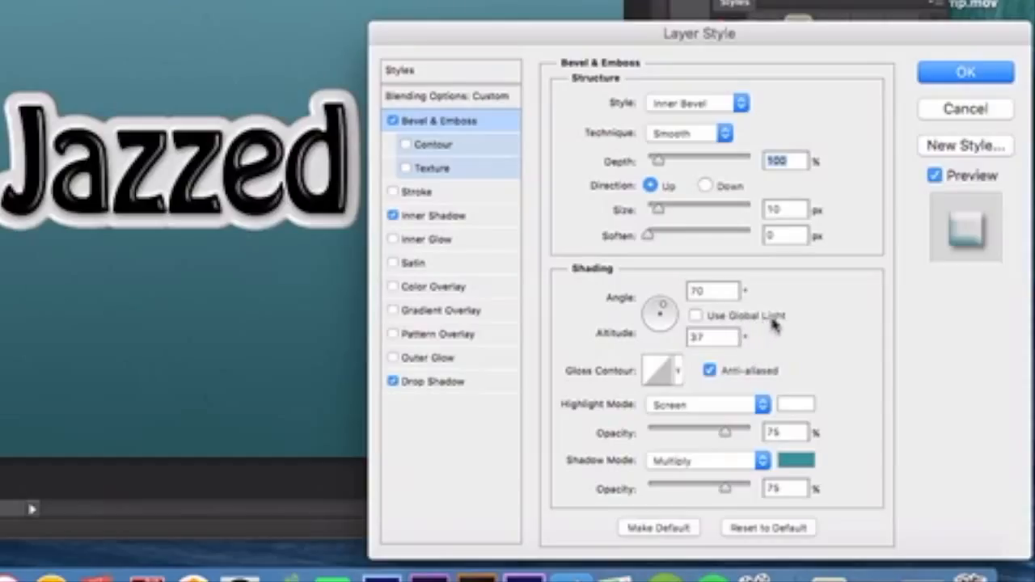
pyautogui.click(797, 460)
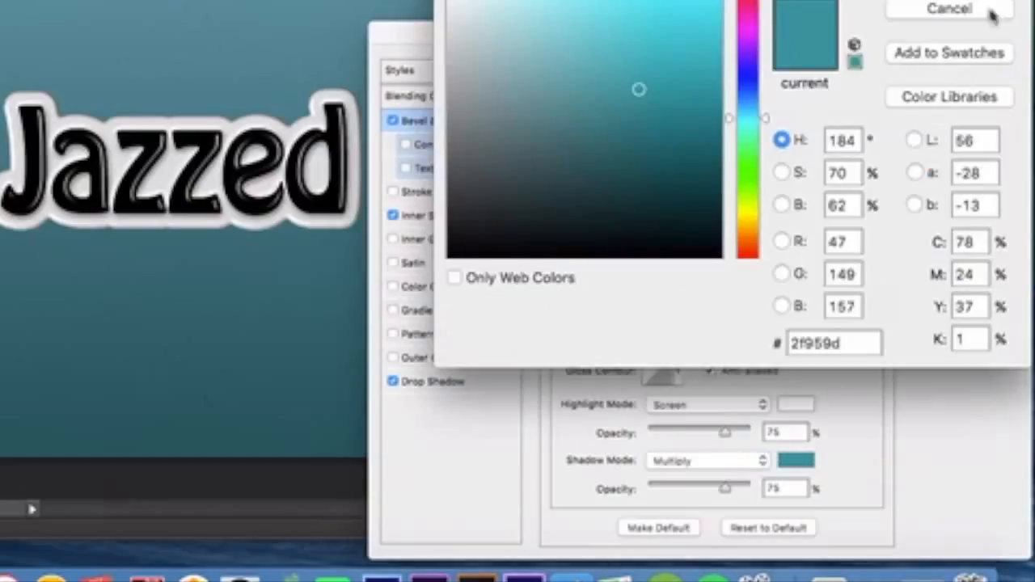
pyautogui.click(949, 8)
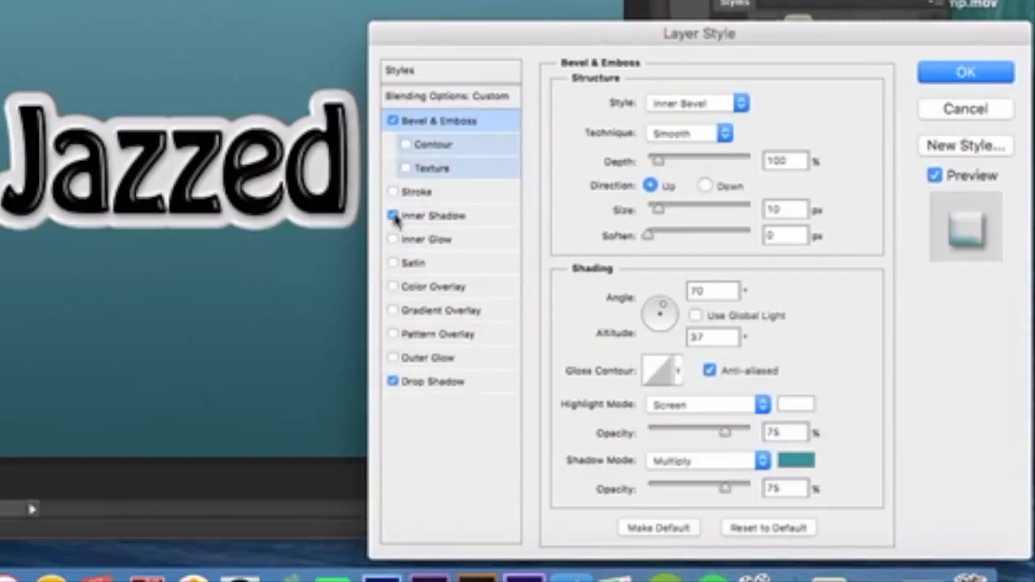
# Review the stroke copy layer's Inner Shadow and Drop Shadow settings, accept them, and make that layer visible
pyautogui.click(434, 216)
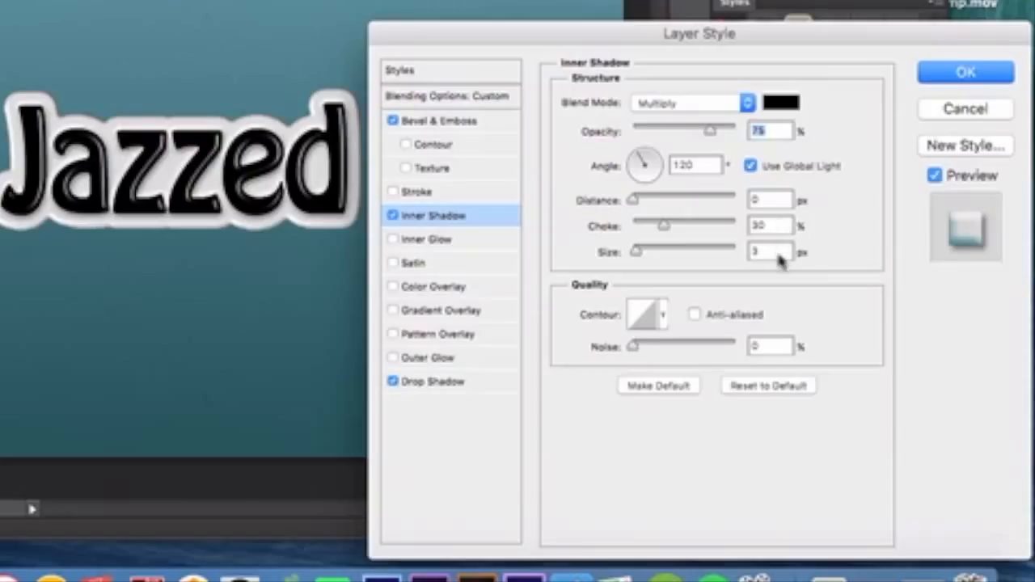
pyautogui.click(456, 383)
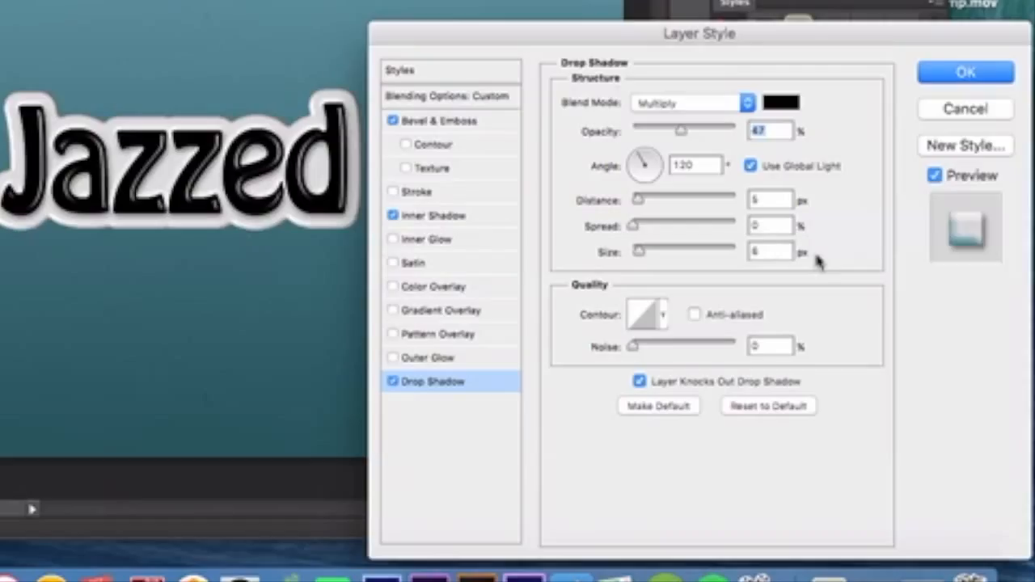
pyautogui.click(937, 79)
pyautogui.click(729, 441)
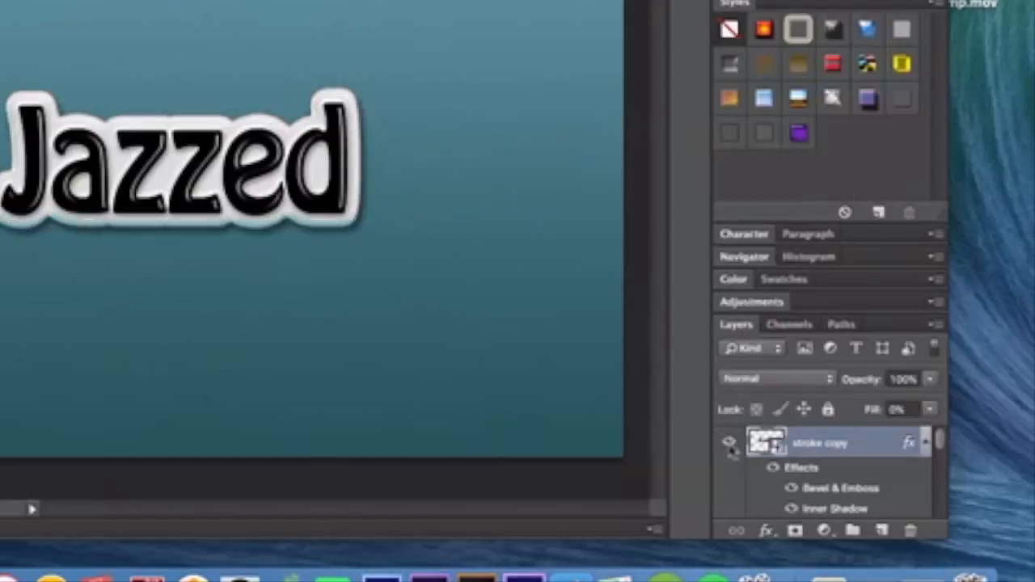
# Review the Jazzed layer's Bevel & Emboss, Inner Shadow and Color Overlay settings, accept them, and turn on all of that layer's effects
pyautogui.scroll(-5, 884, 472)
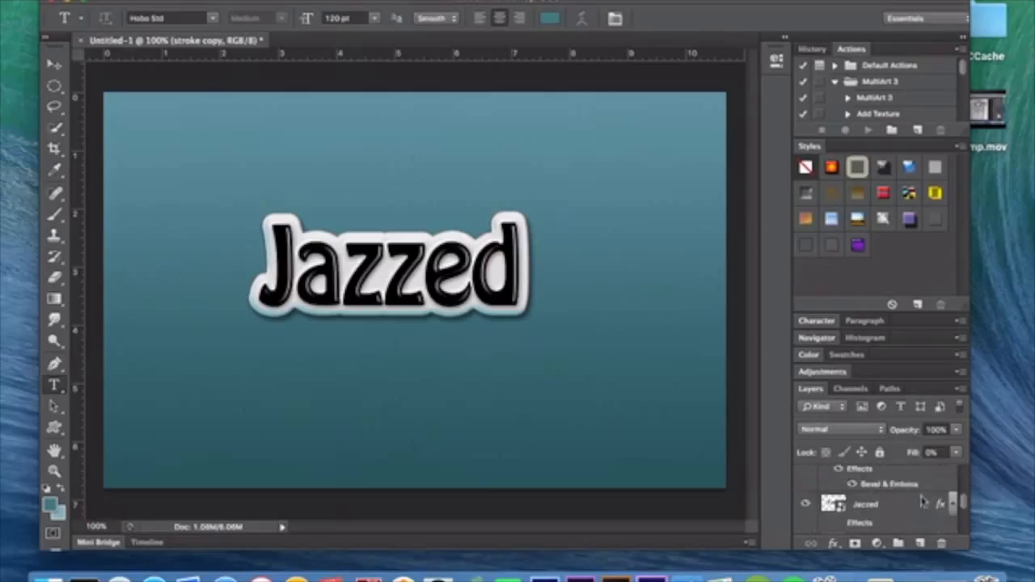
pyautogui.scroll(-3, 921, 501)
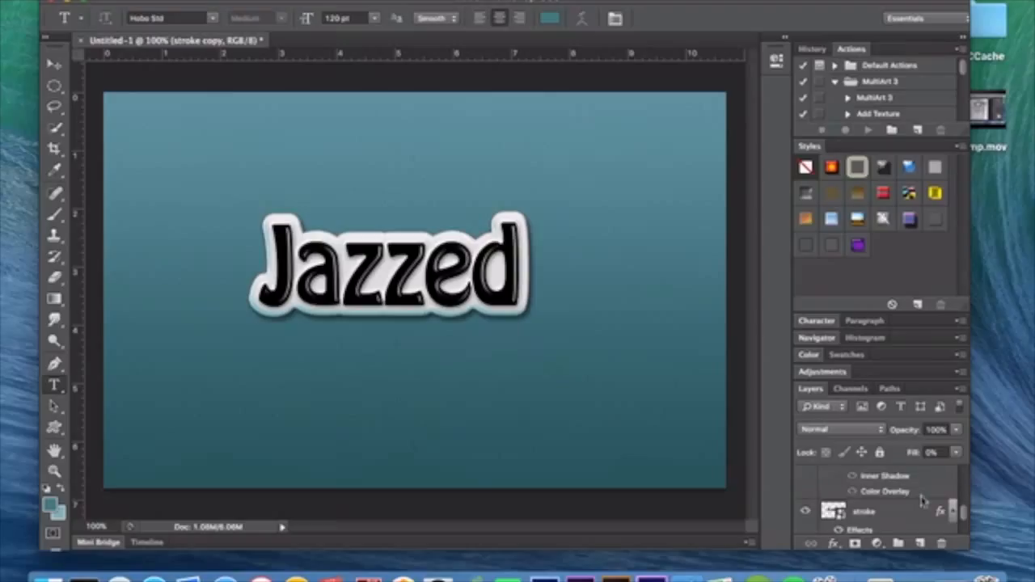
pyautogui.scroll(3, 921, 501)
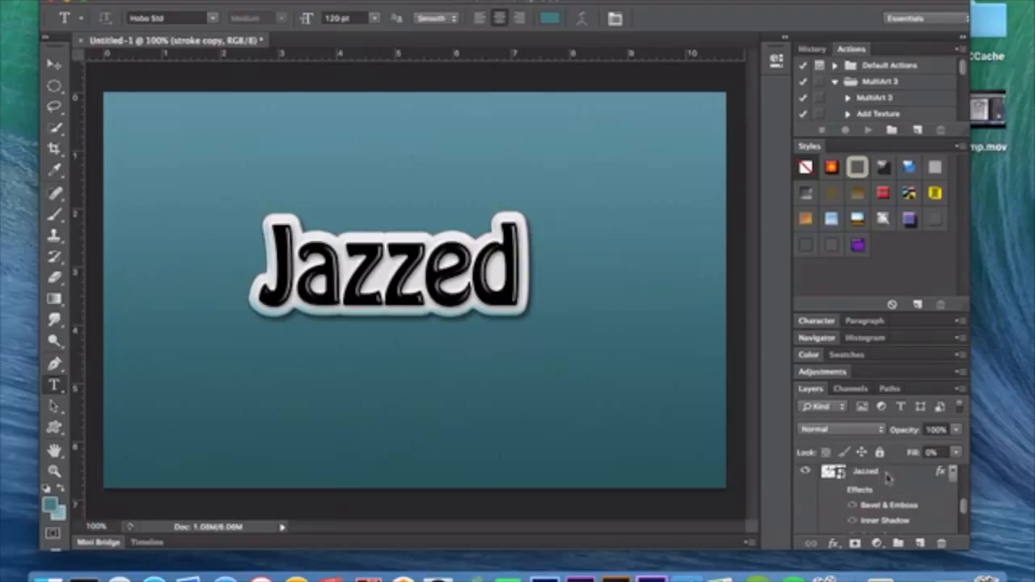
pyautogui.doubleClick(888, 478)
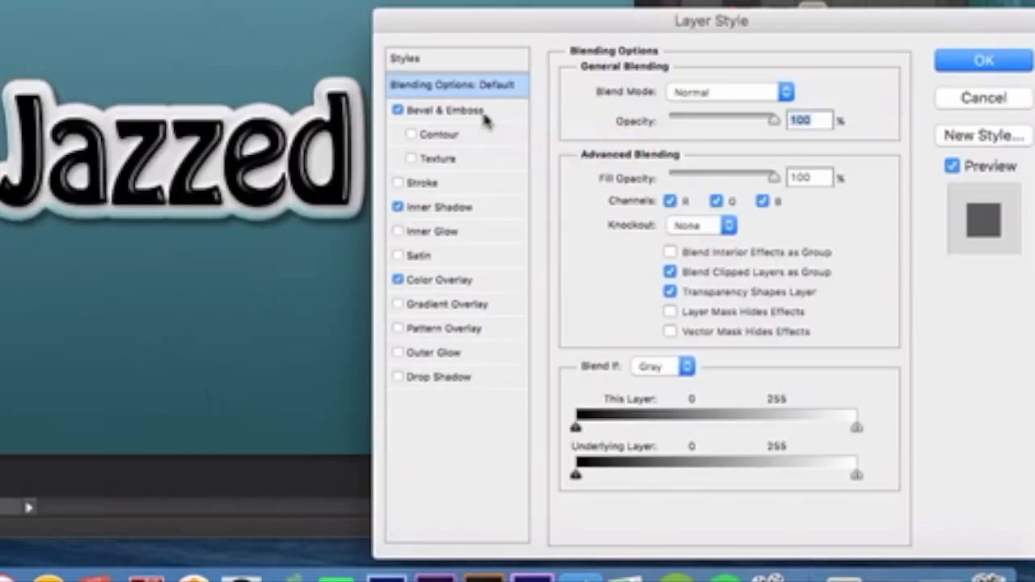
pyautogui.click(443, 110)
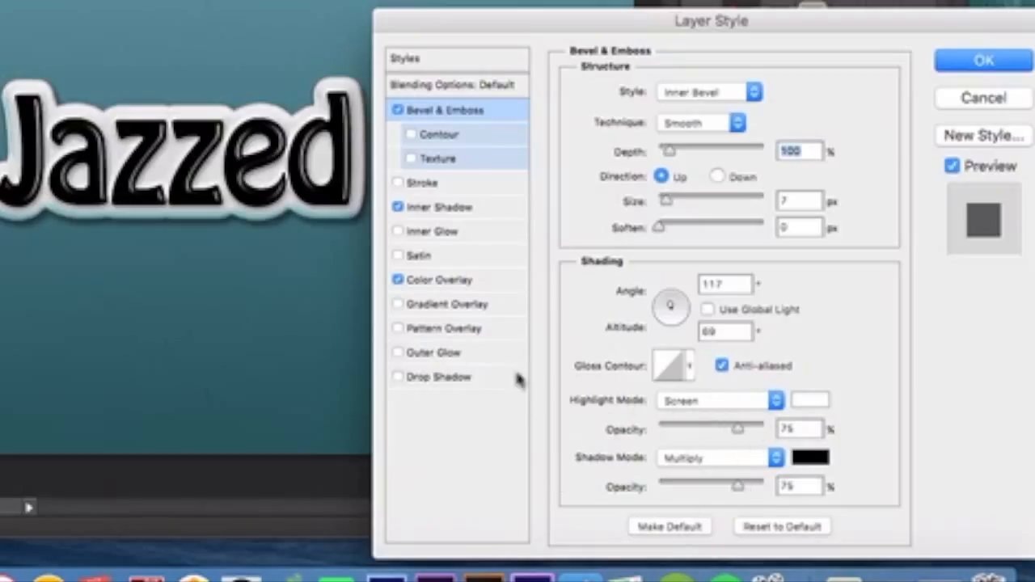
pyautogui.click(469, 212)
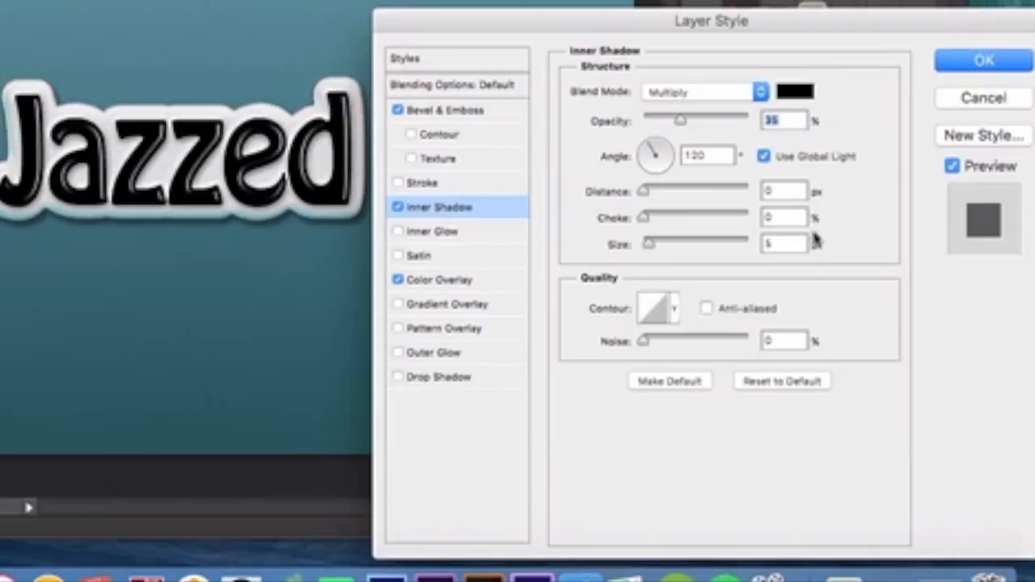
pyautogui.click(479, 283)
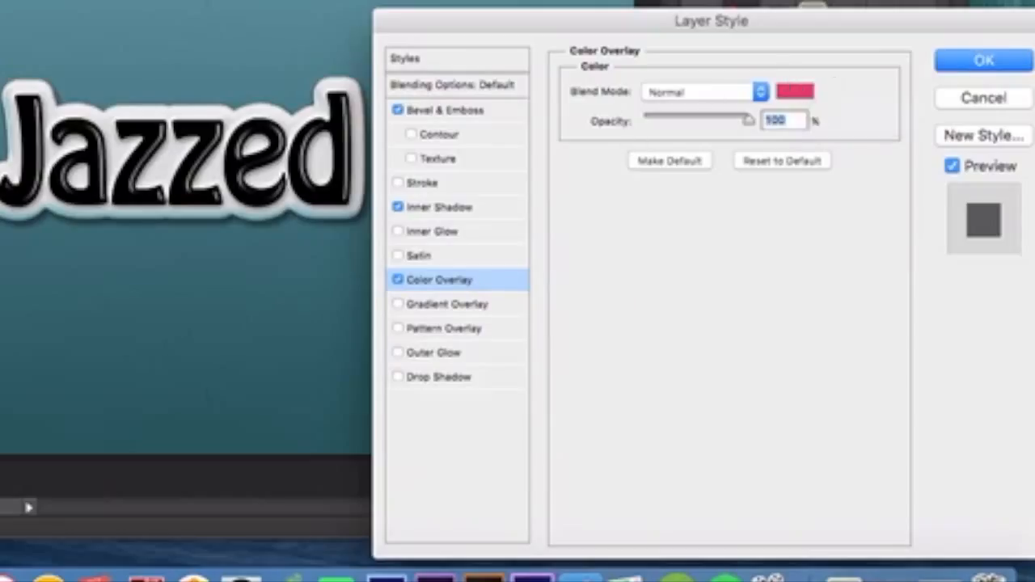
pyautogui.click(1006, 60)
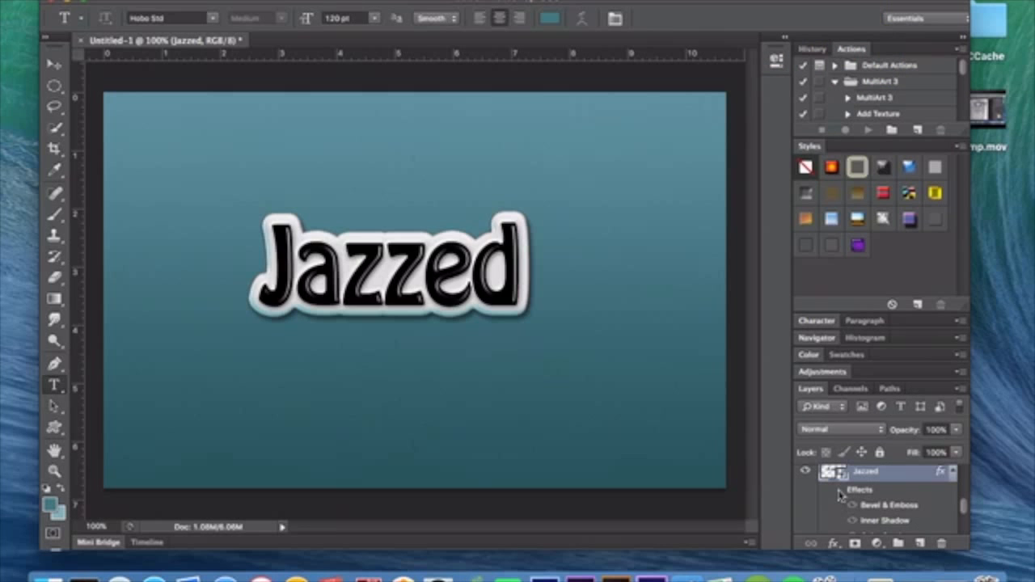
pyautogui.click(839, 490)
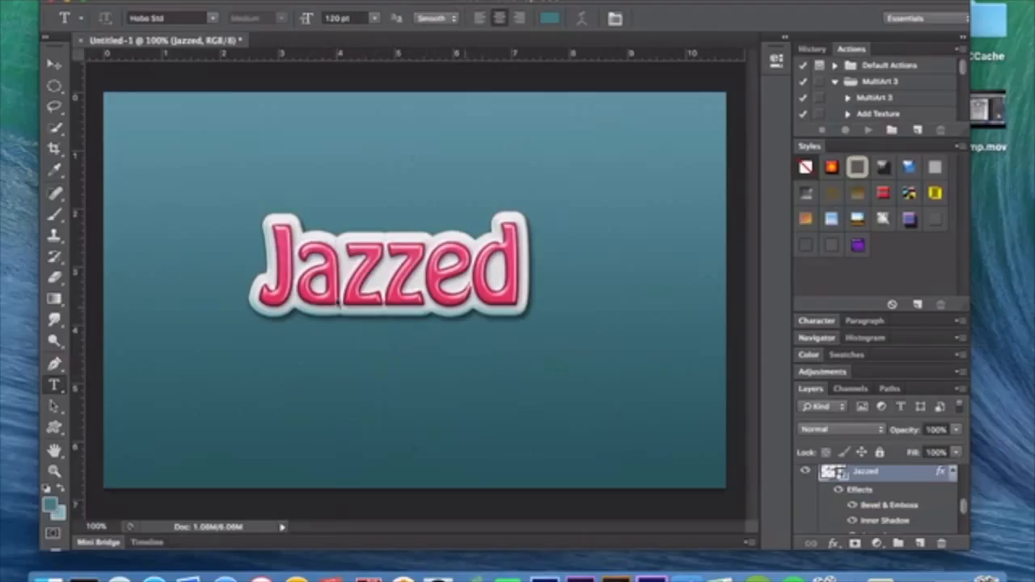
pyautogui.click(52, 65)
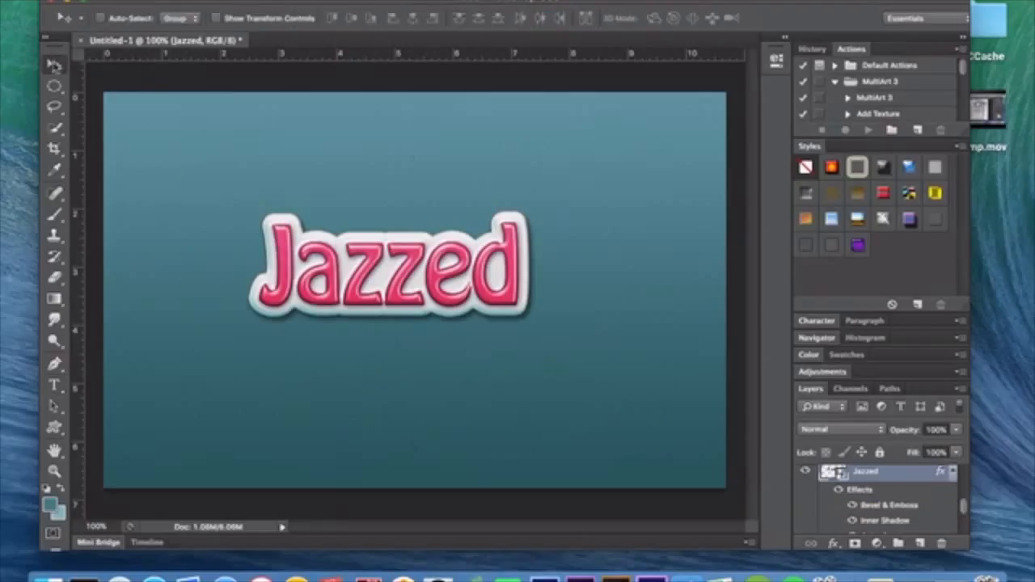